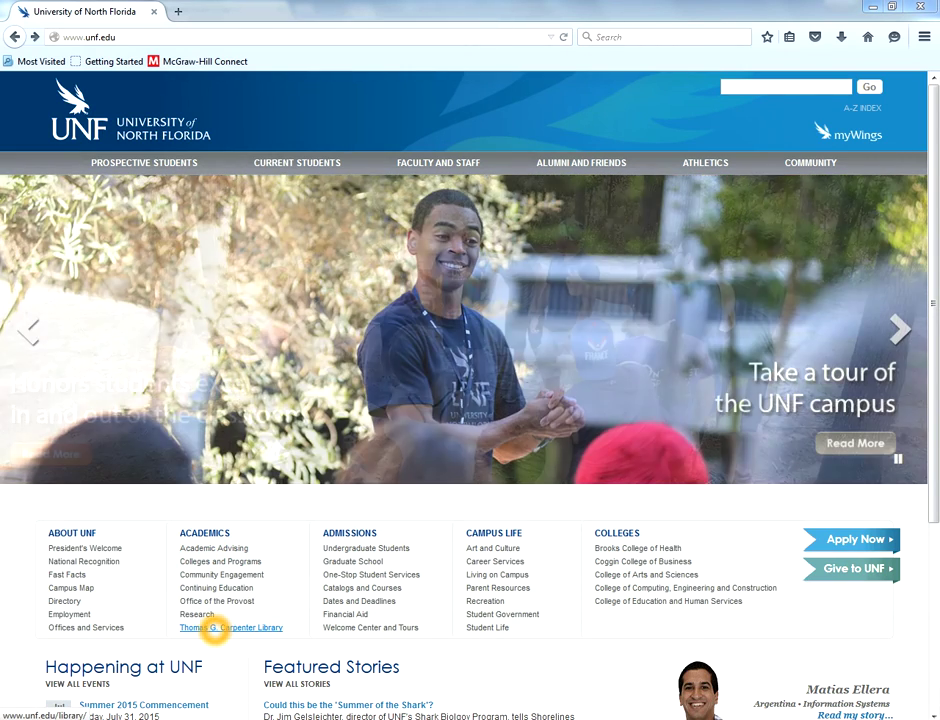
Step: Open the Thomas G. Carpenter Library site from the university homepage and go to its databases by subject
left_click(215, 628)
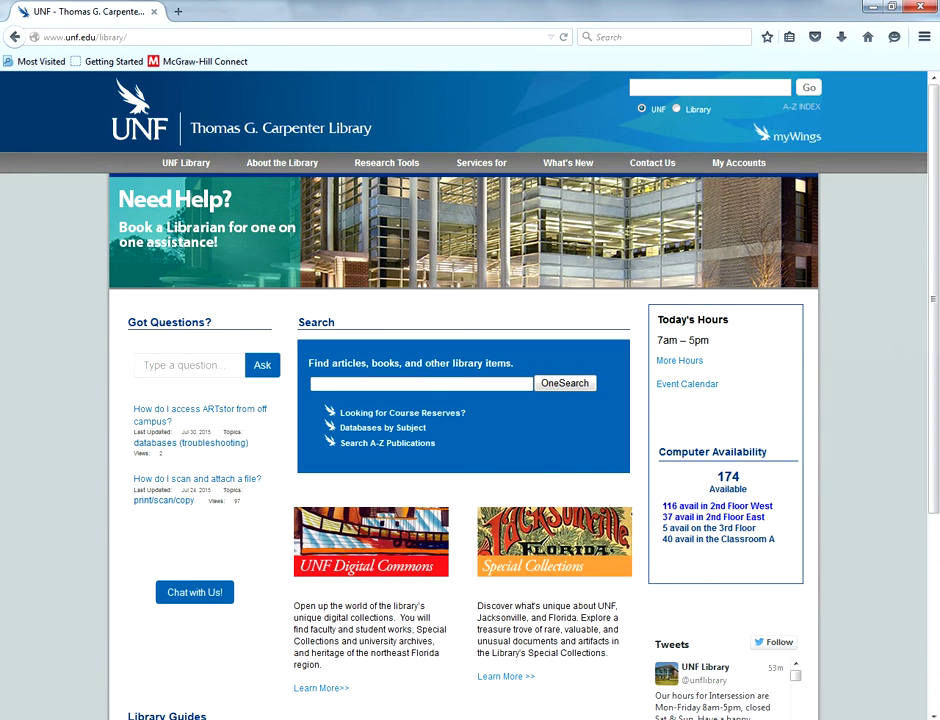
left_click(492, 383)
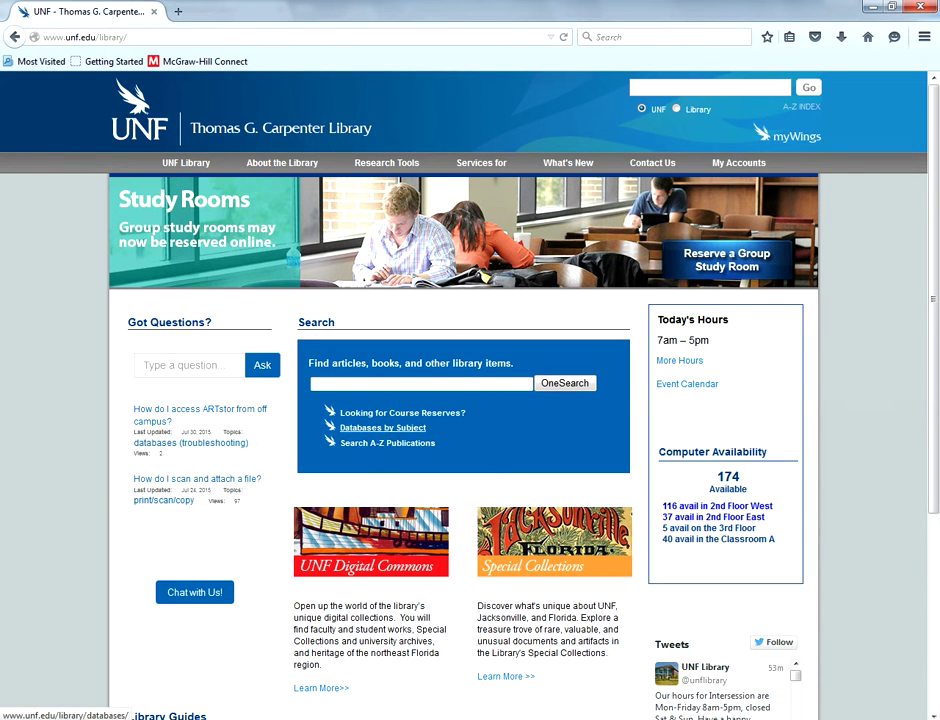
left_click(391, 427)
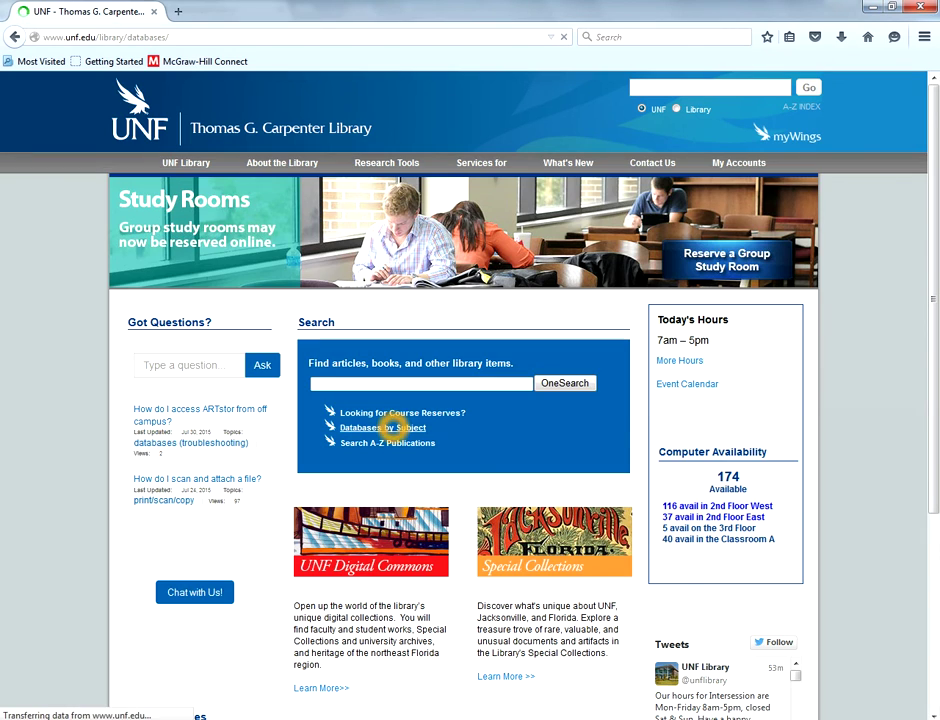
Step: Display the library databases for the Psychology subject and open PsycINFO (EBSCOhost)
scroll(432, 427, "down", 10)
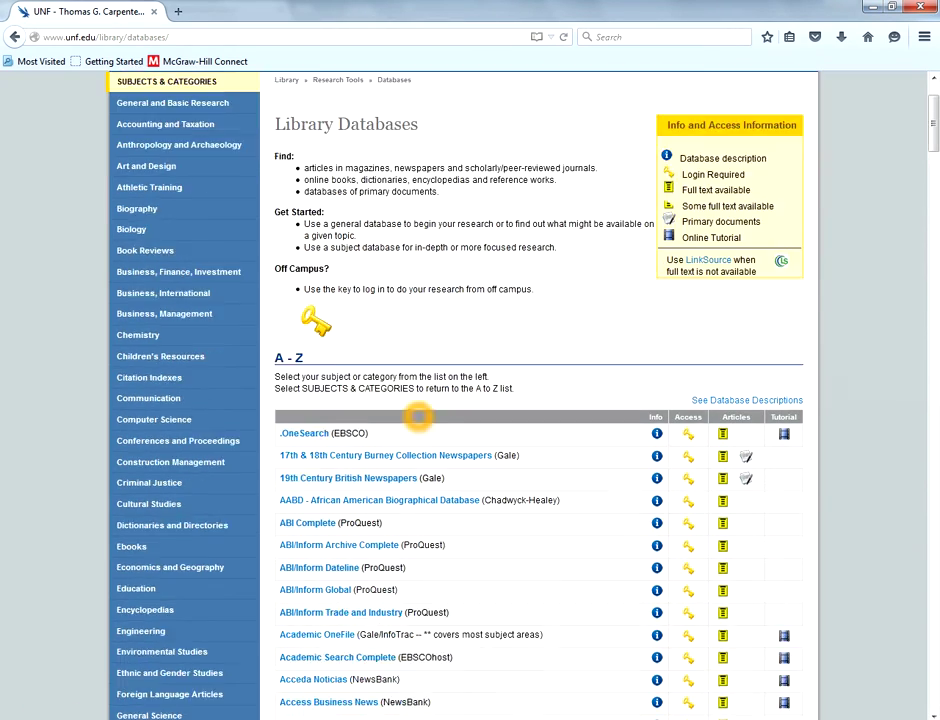
scroll(150, 256, "down", 1)
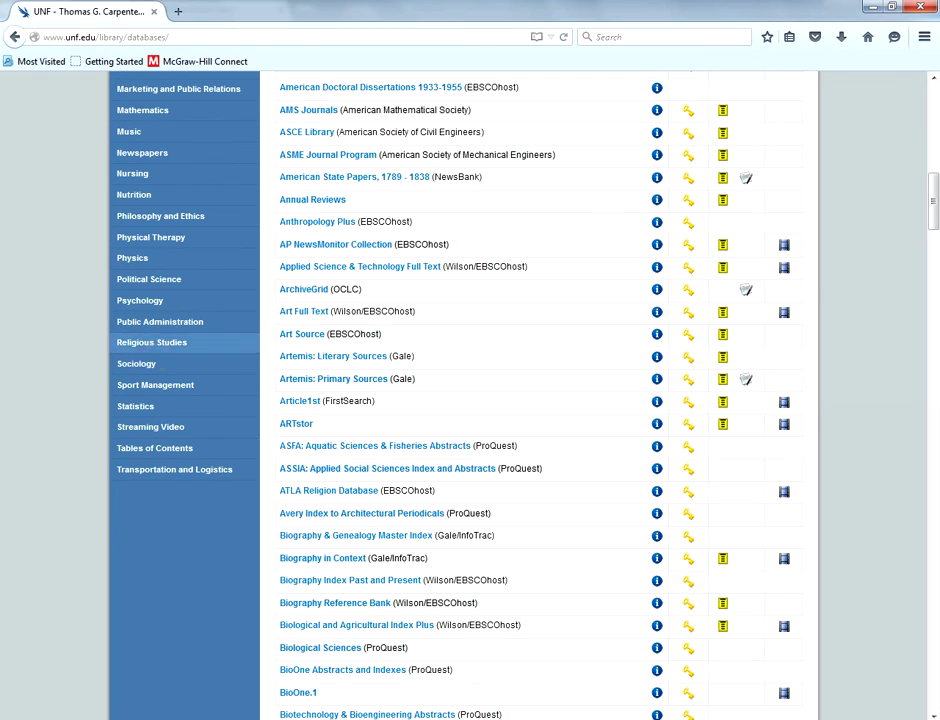
left_click(140, 300)
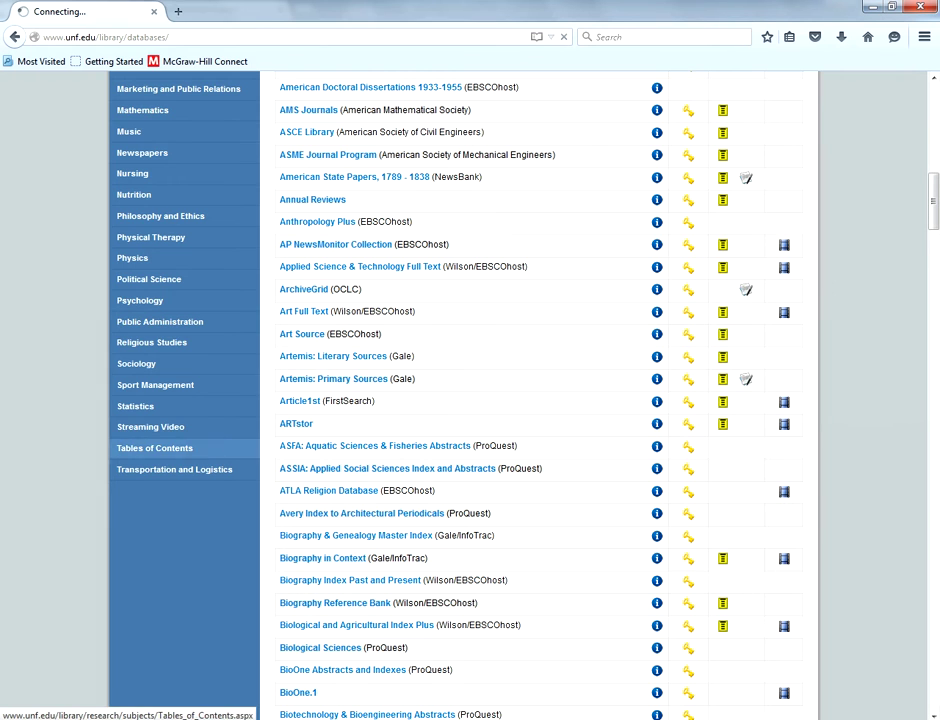
left_click(140, 300)
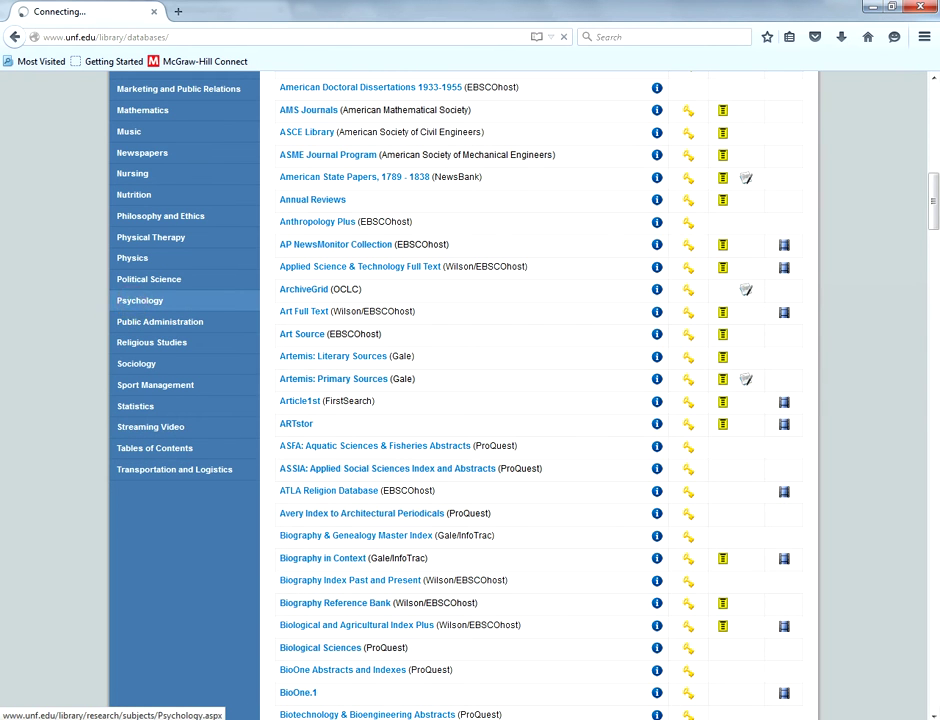
scroll(405, 434, "down", 5)
left_click(300, 488)
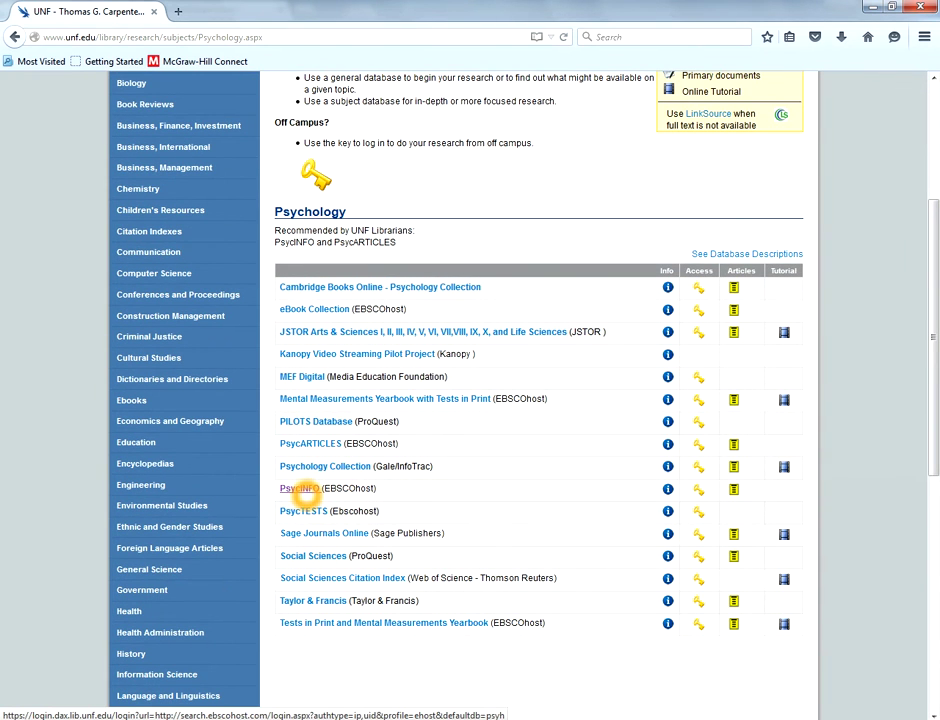
left_click(302, 488)
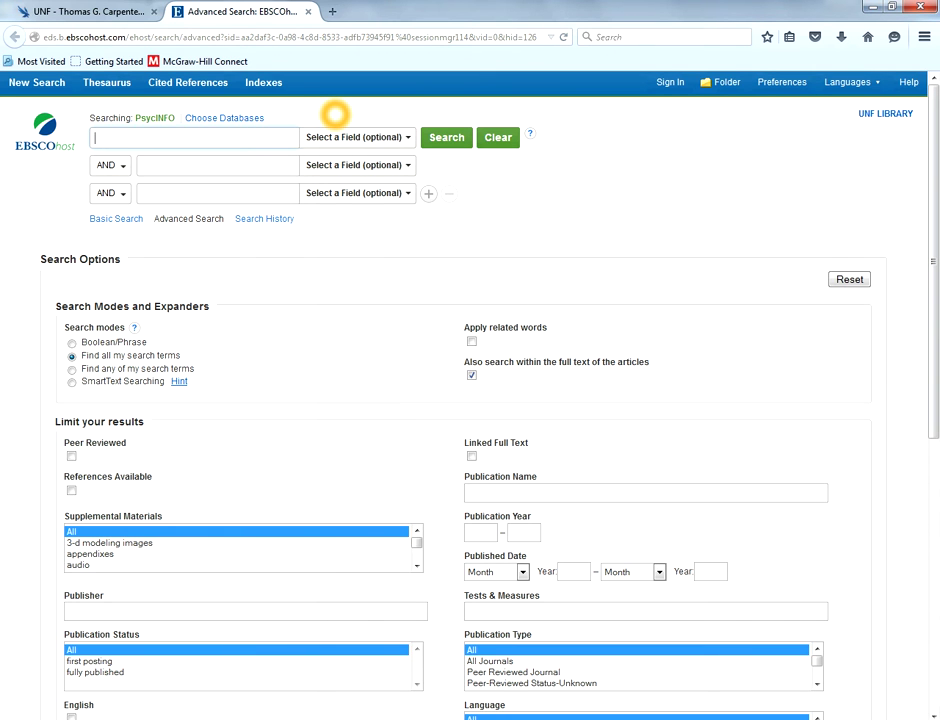
Step: Add Academic Search Complete, Applied Science & Technology Full Text, Biological & Agricultural Index Plus, Education Full Text and Social Sciences Full Text to the searched databases
left_click(231, 117)
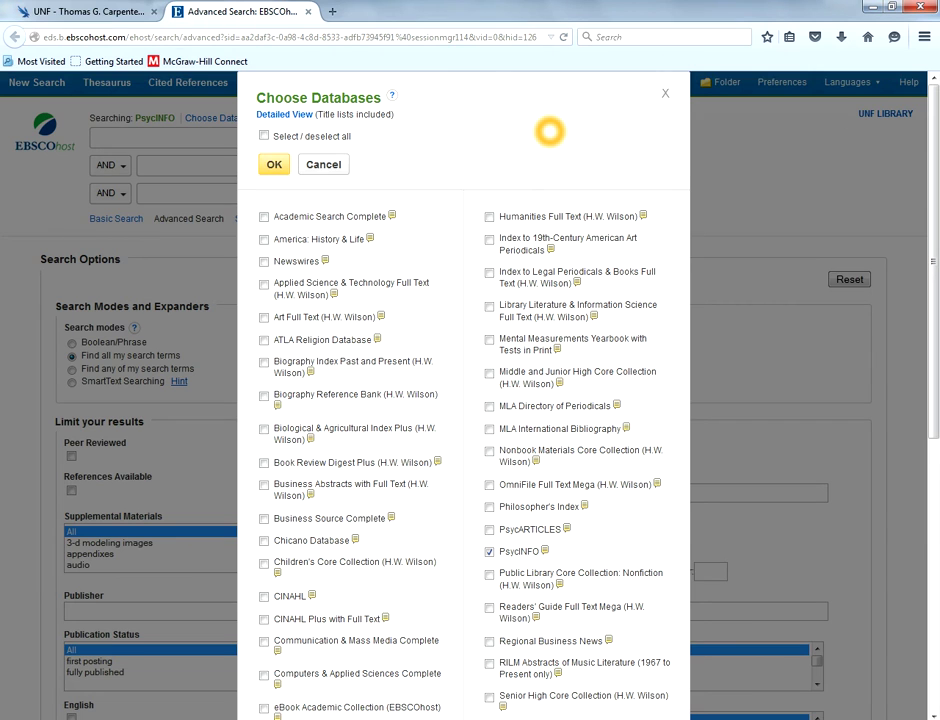
scroll(549, 131, "down", 2)
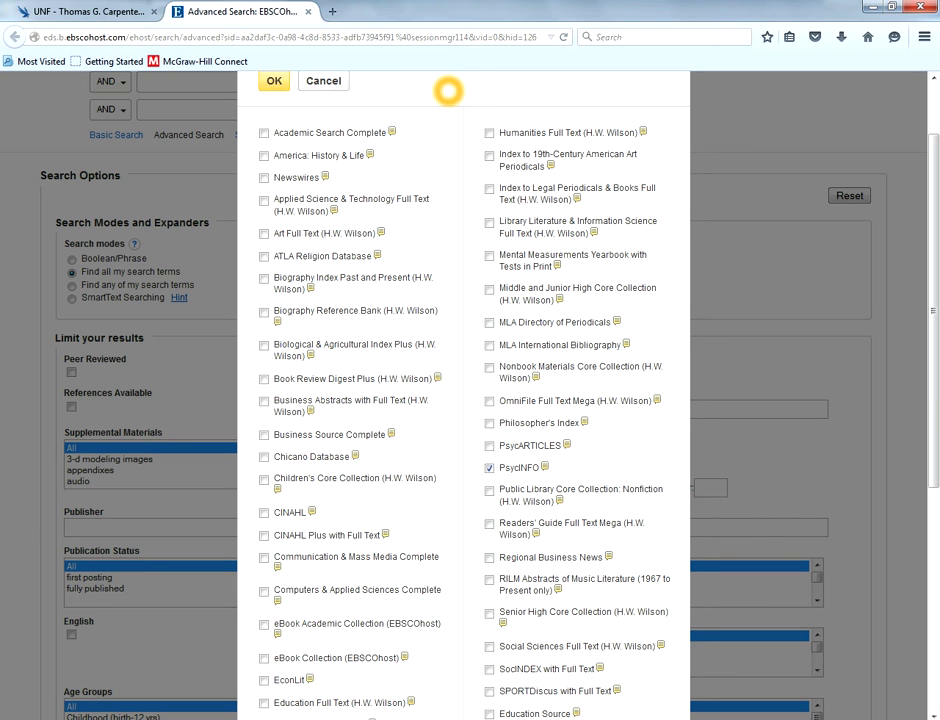
left_click(263, 133)
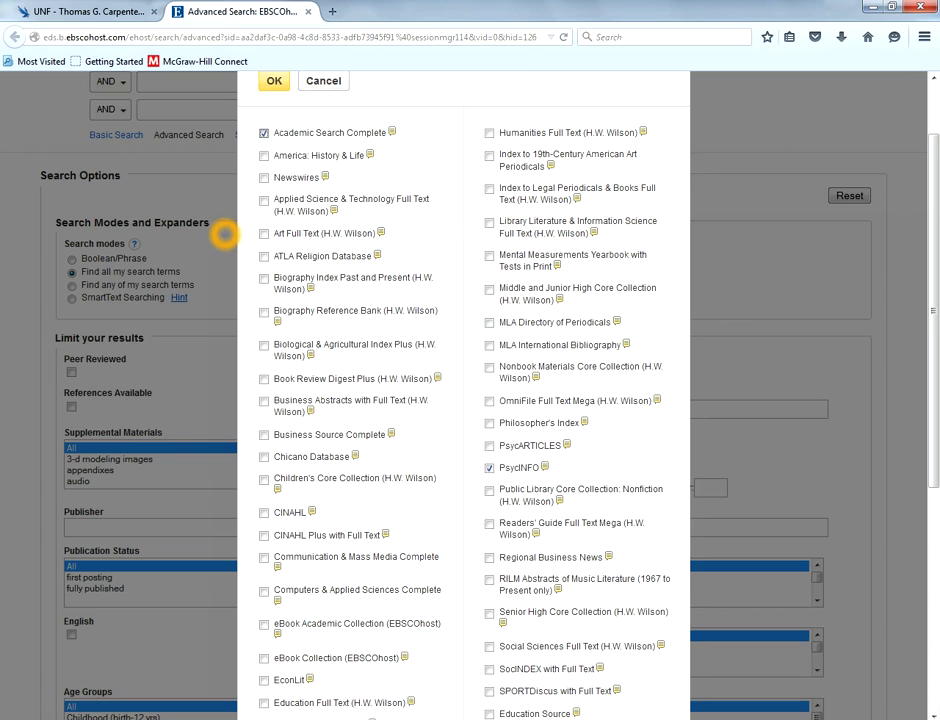
left_click(263, 200)
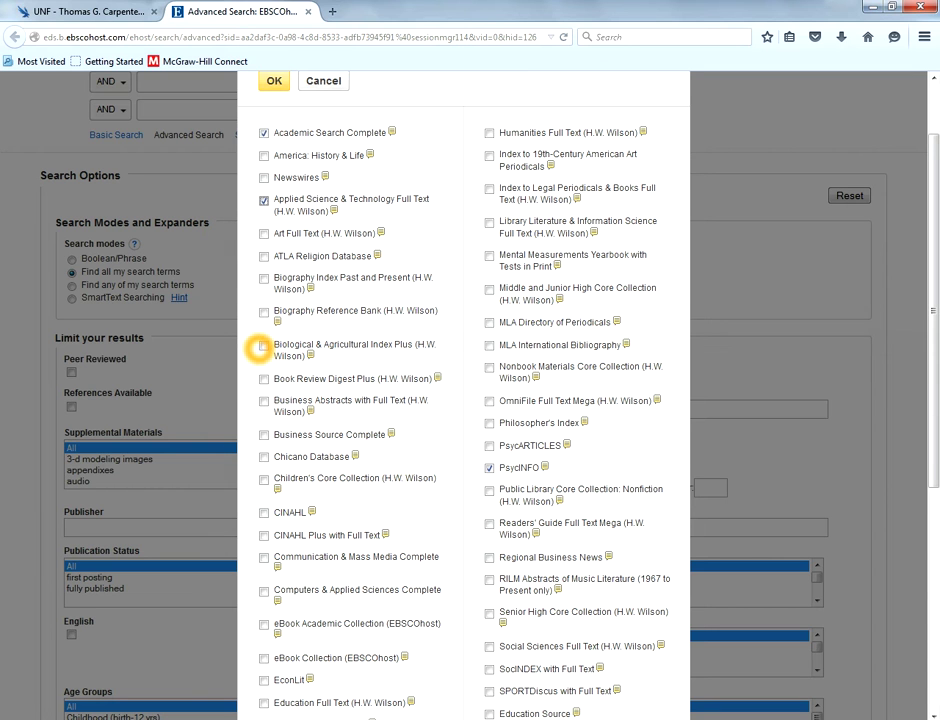
left_click(263, 345)
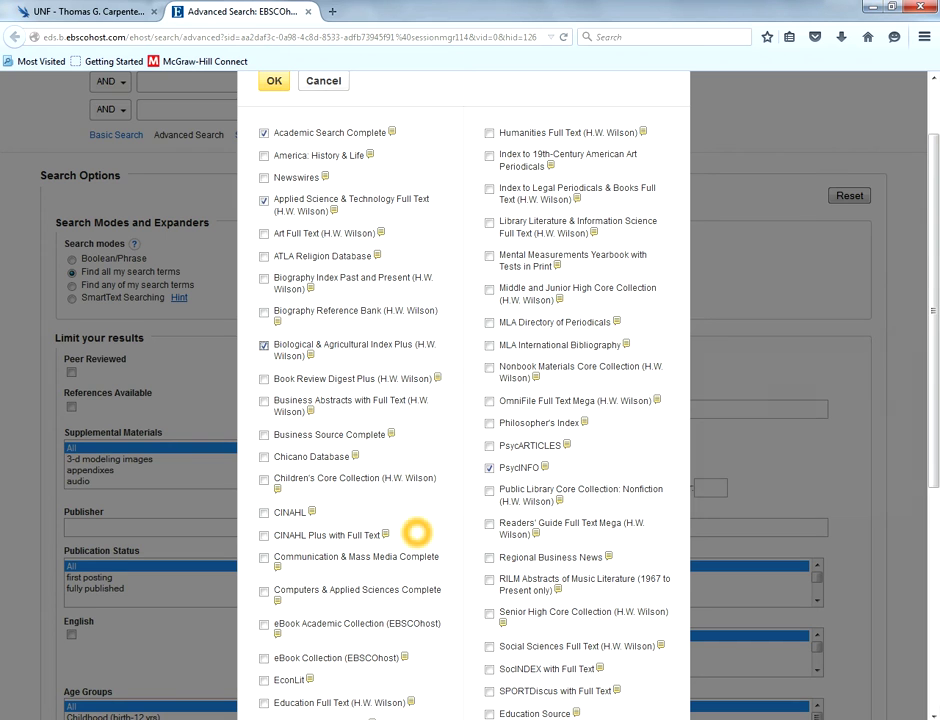
scroll(300, 655, "down", 2)
left_click(263, 619)
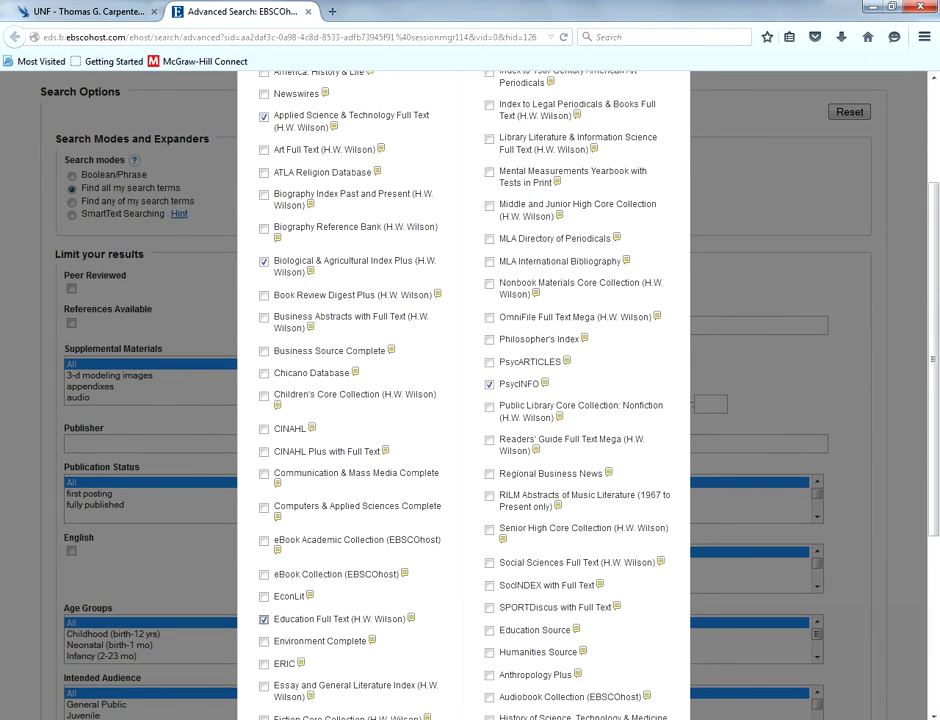
scroll(487, 541, "down", 5)
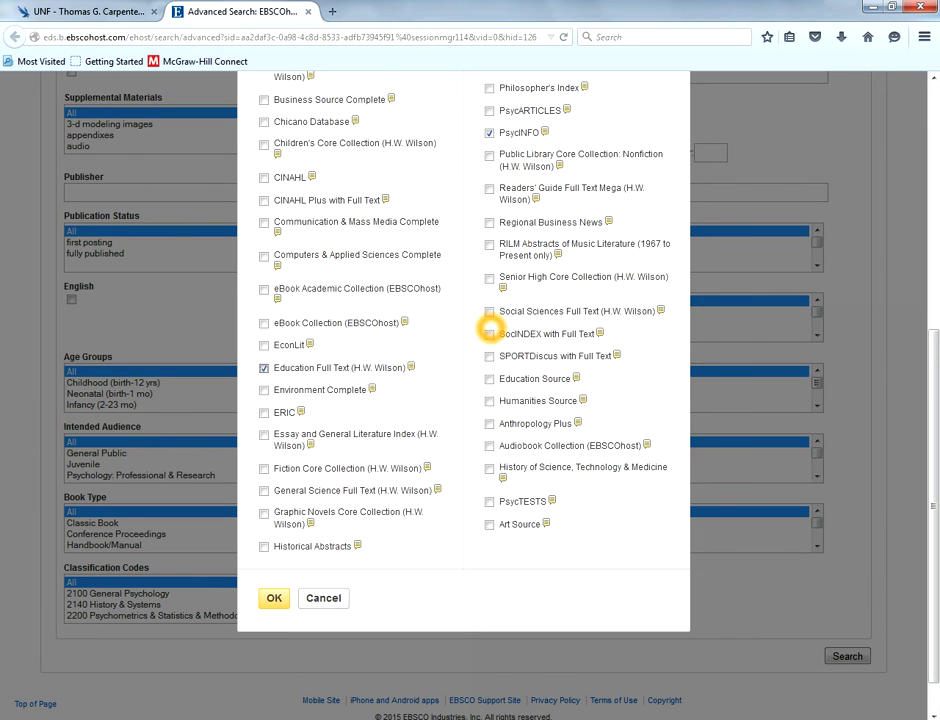
left_click(489, 312)
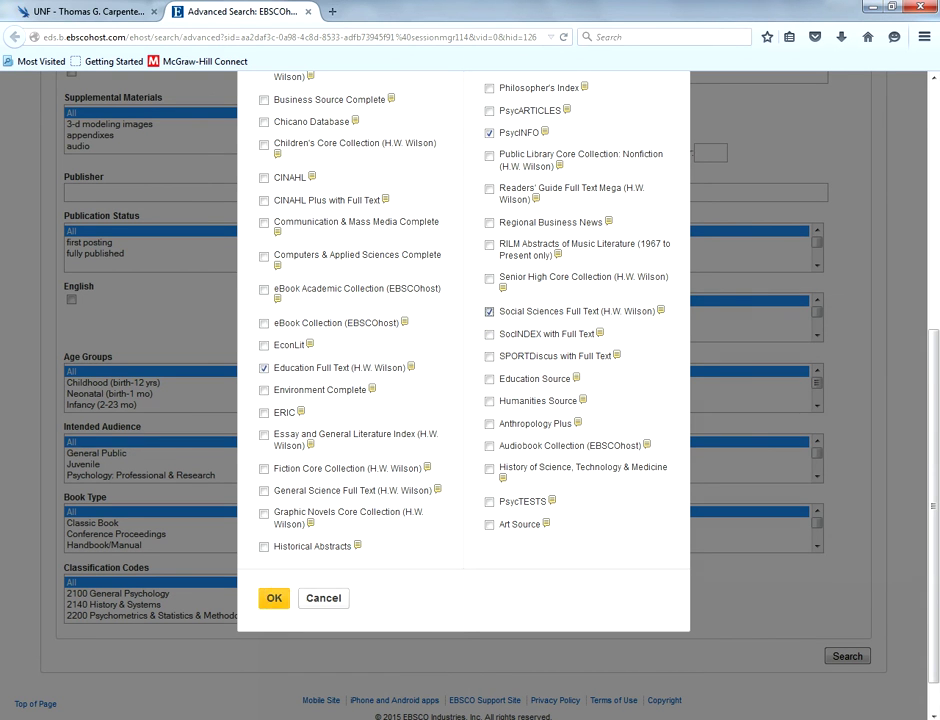
left_click(274, 598)
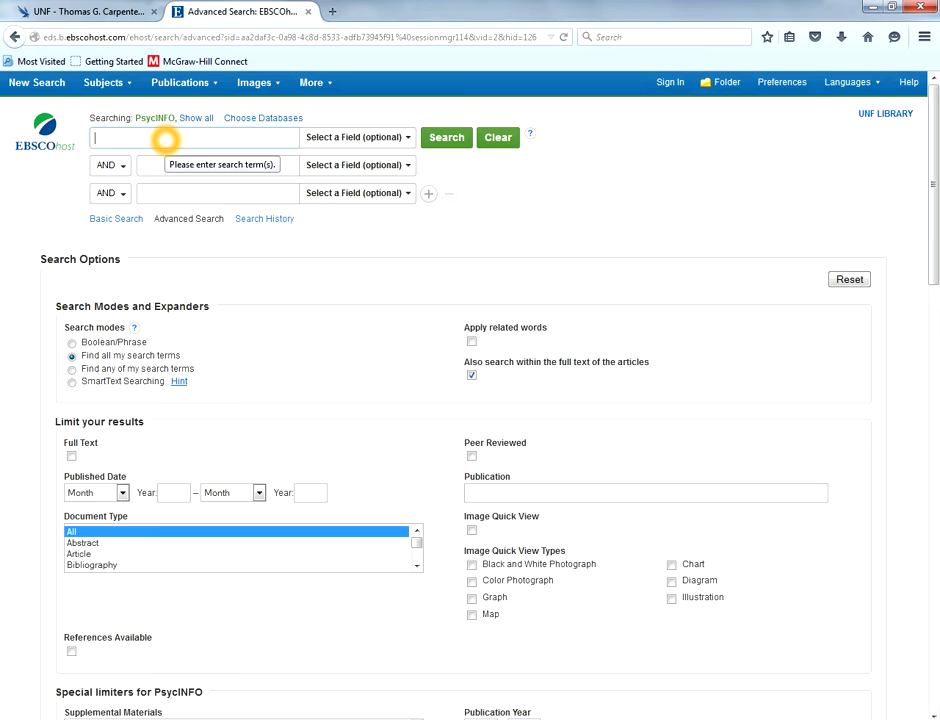
Step: Run an advanced search for "obesity" AND "childhood" without restricting either term to a field
type("obesity")
key("Tab")
key("Tab")
key("Tab")
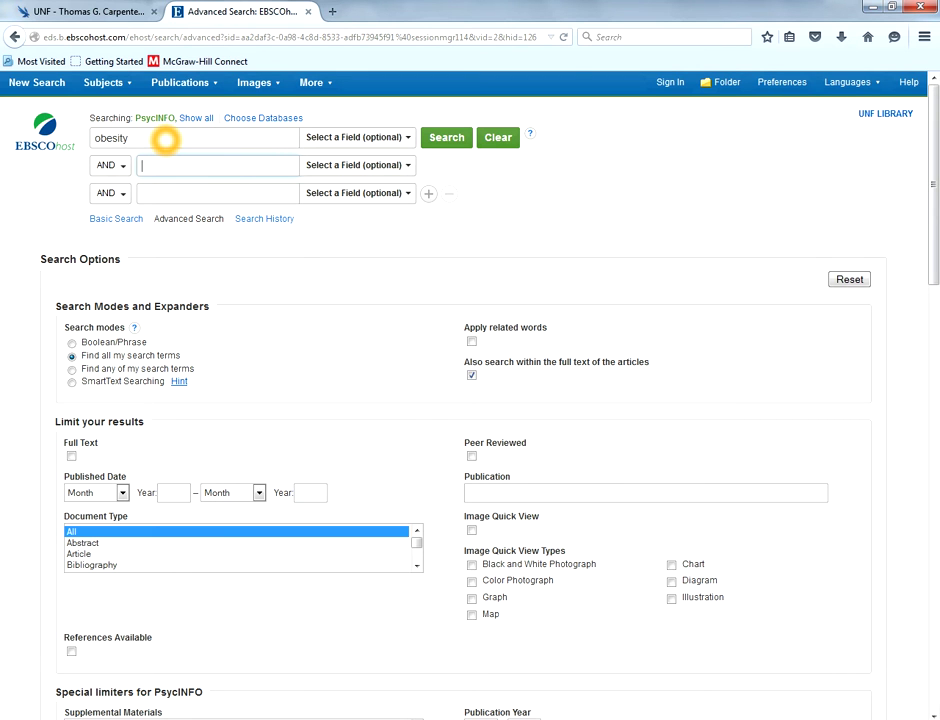
type("childhood")
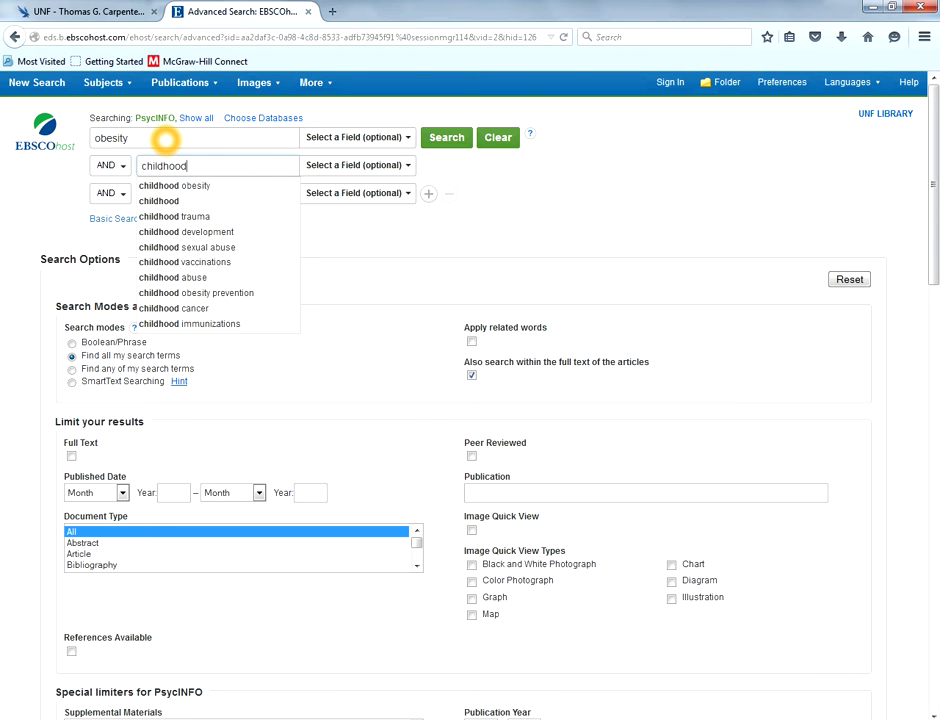
left_click(392, 138)
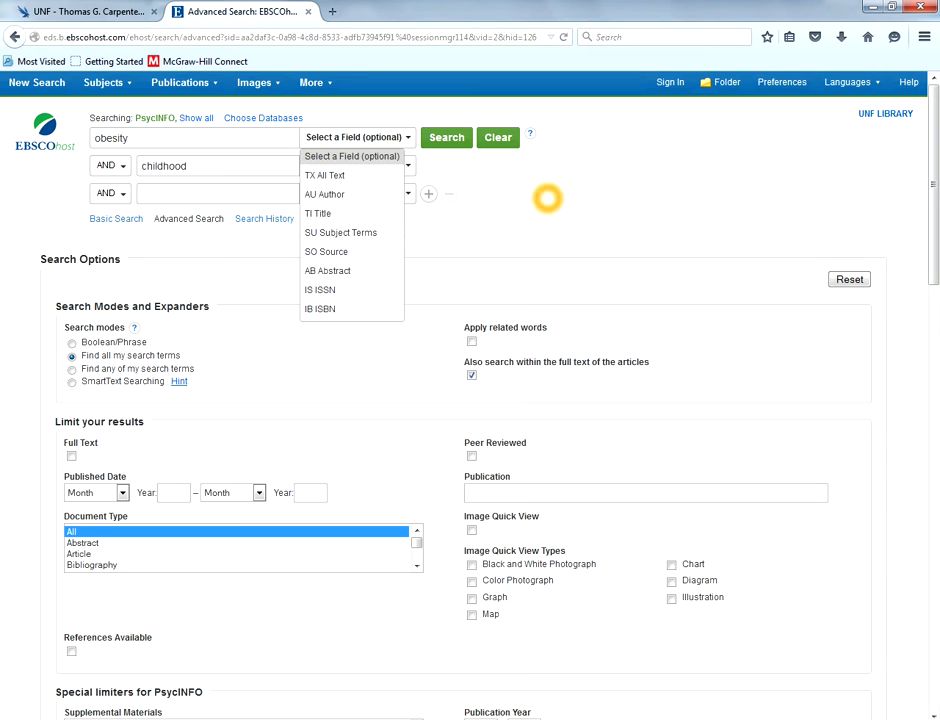
left_click(547, 199)
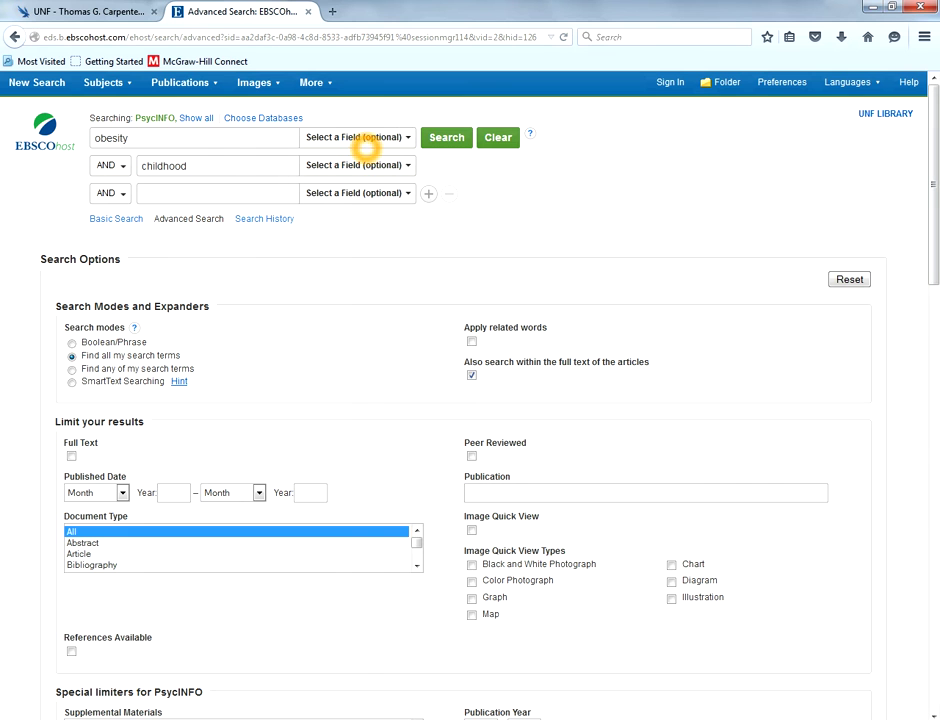
left_click(447, 138)
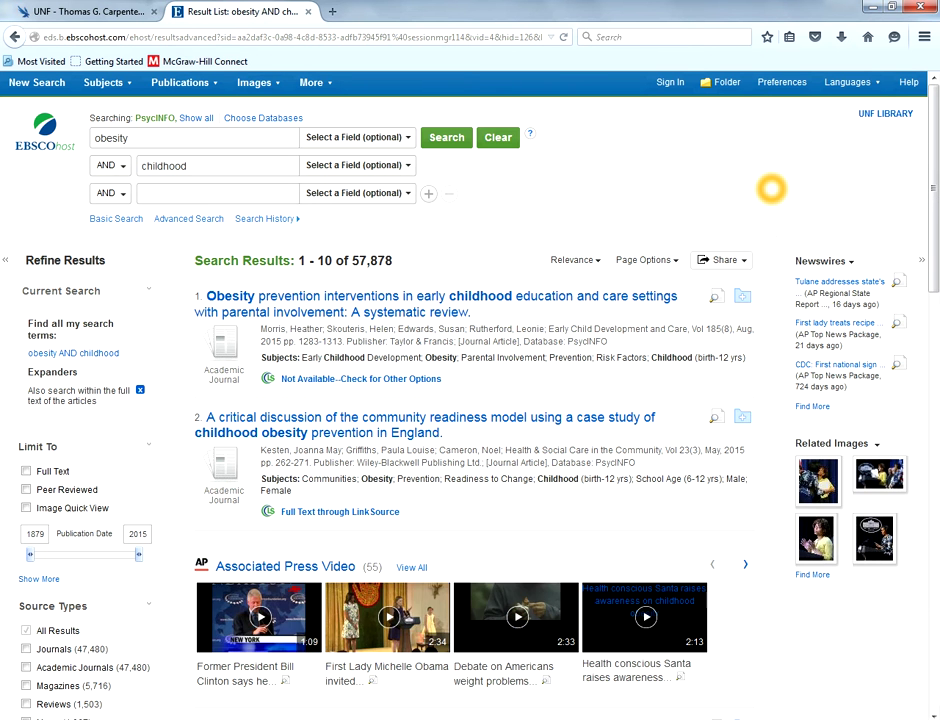
Step: Look through the search results and open the other access options for the first article, on obesity prevention interventions in early childhood education
scroll(773, 183, "down", 2)
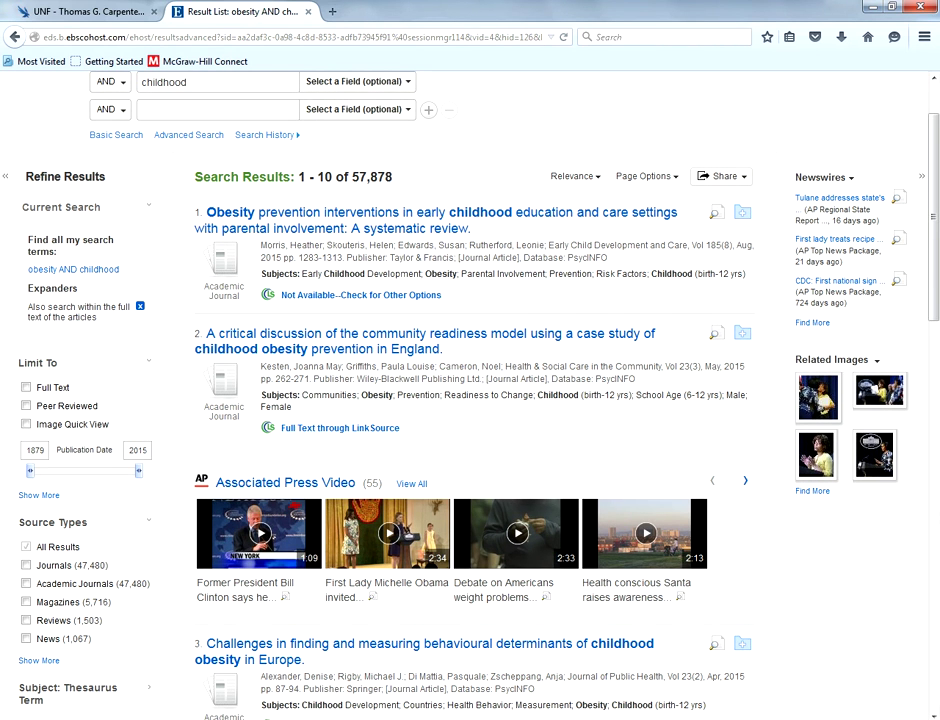
scroll(578, 117, "down", 2)
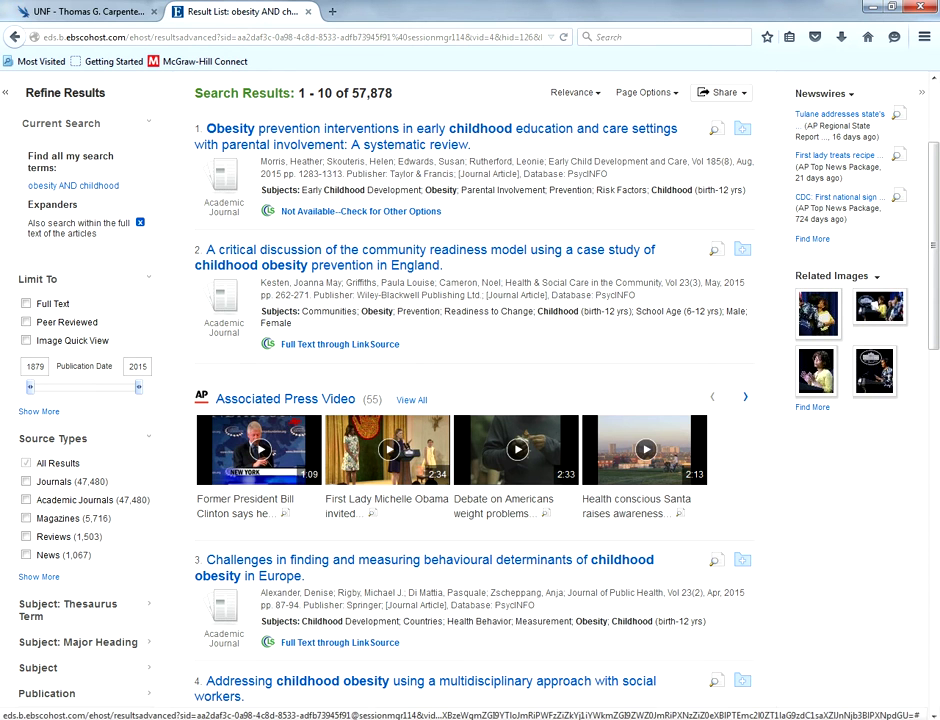
scroll(150, 338, "down", 2)
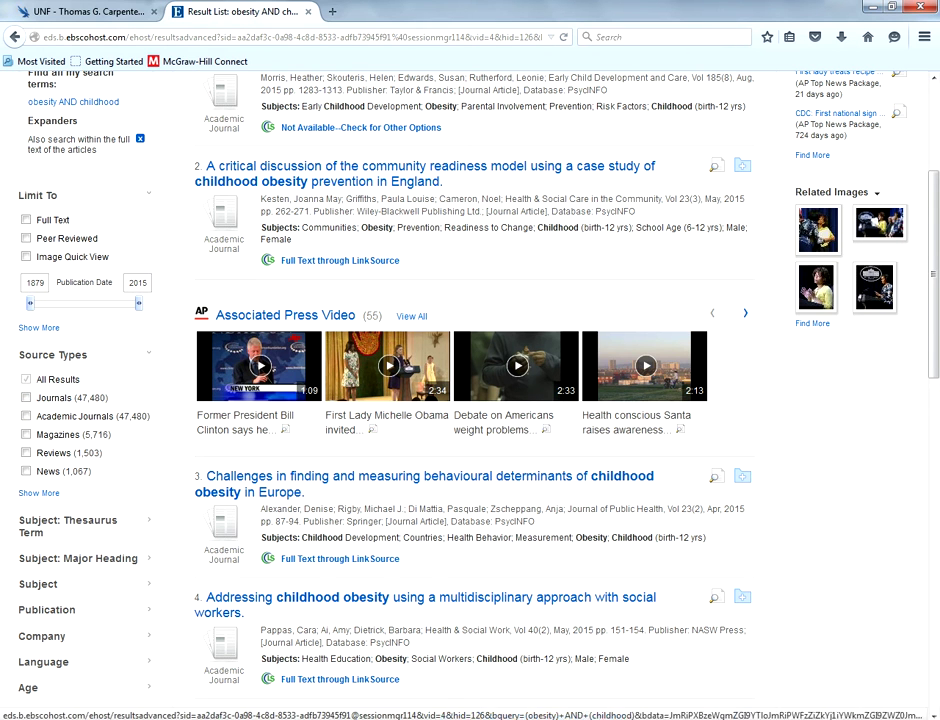
scroll(222, 357, "up", 6)
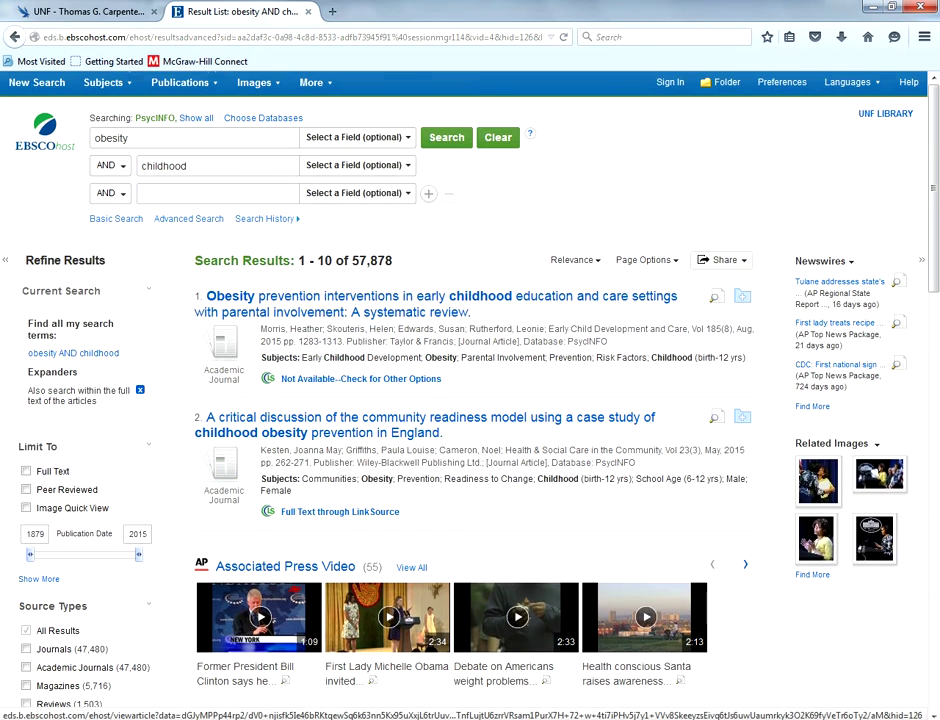
scroll(703, 157, "down", 3)
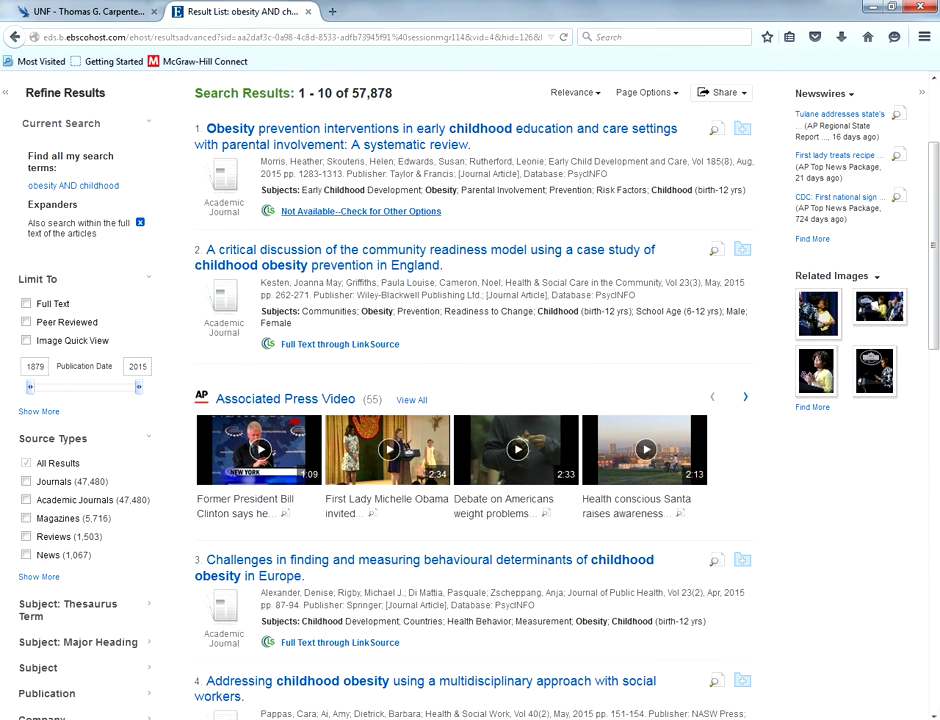
left_click(343, 210)
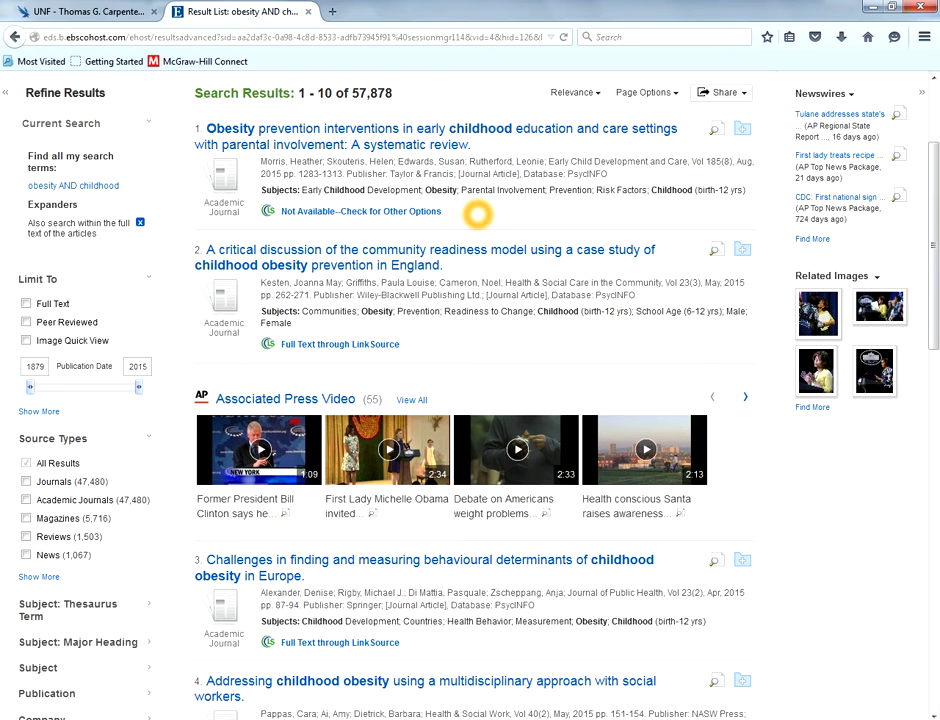
left_click(413, 215)
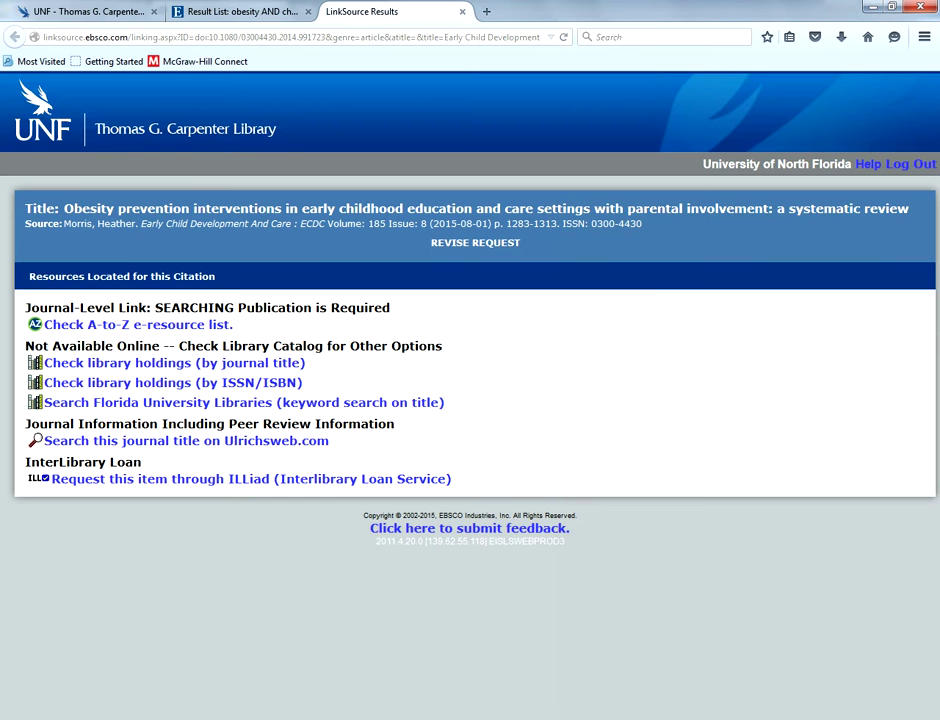
left_click(583, 321)
left_click(580, 332)
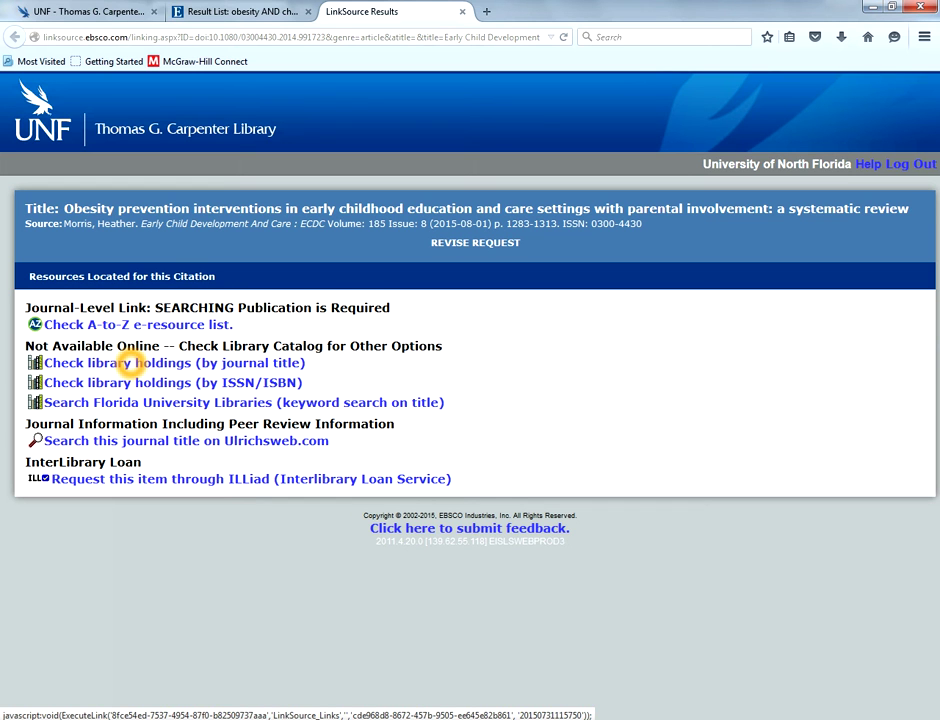
Step: Check the library holdings for this article by journal title, and return to the search results, closing the catalog and LinkSource pages
left_click(130, 364)
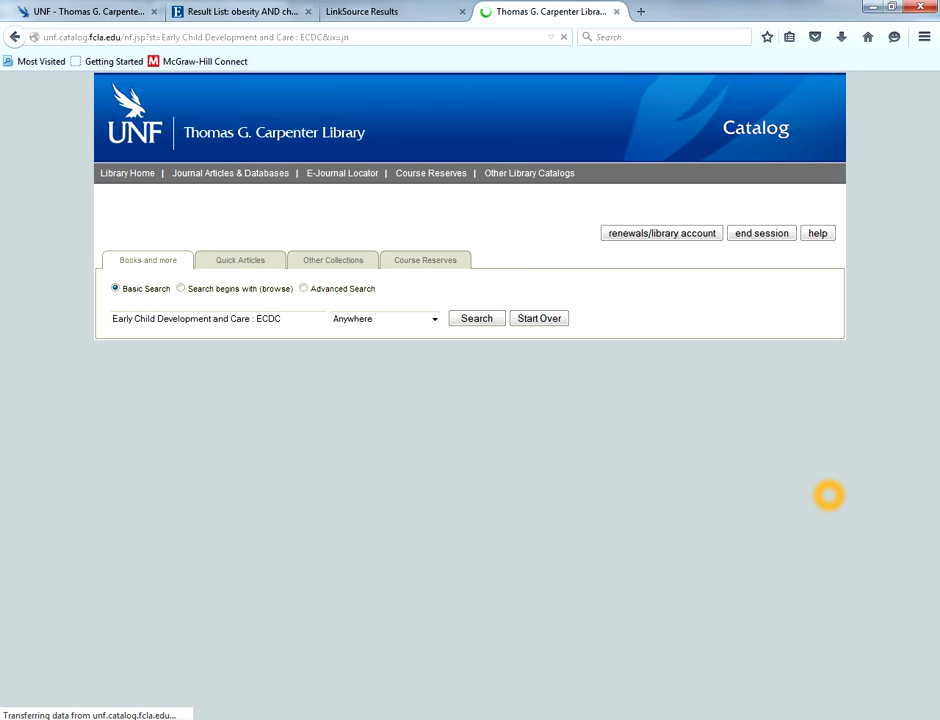
scroll(829, 495, "down", 1)
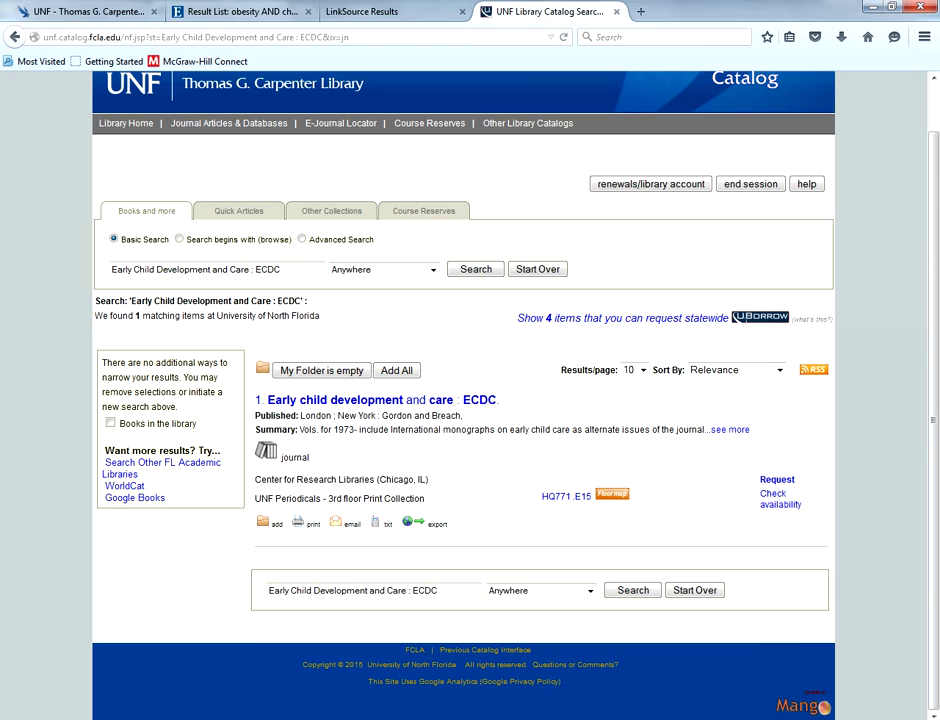
left_click(615, 11)
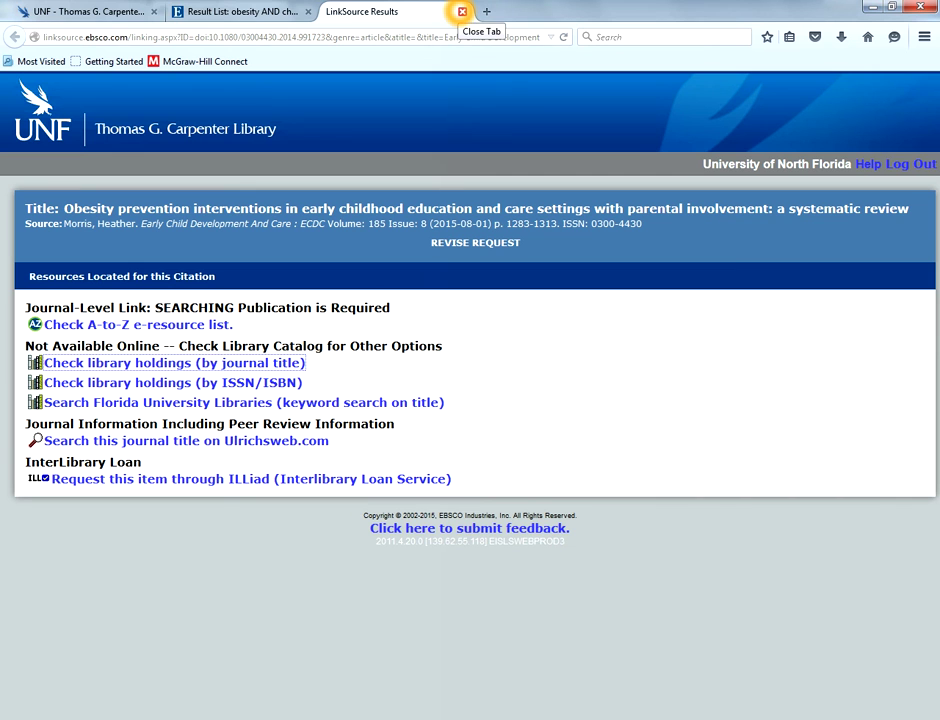
left_click(462, 12)
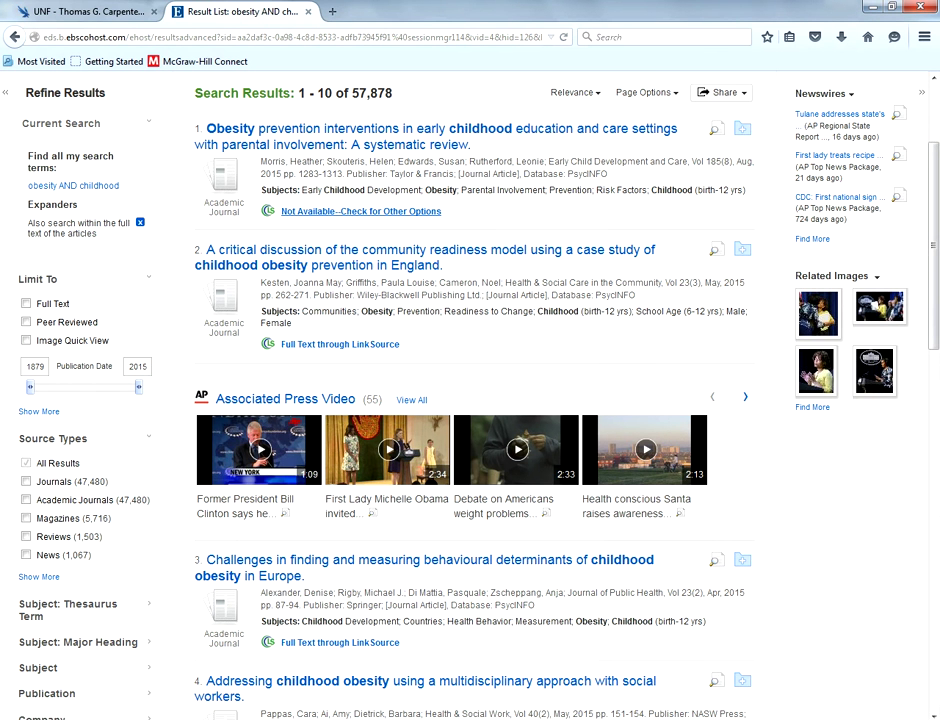
Step: Look through the remaining search results and open the PDF full text of the article on socioeconomic disadvantage in childhood and midlife obesity
scroll(536, 328, "down", 2)
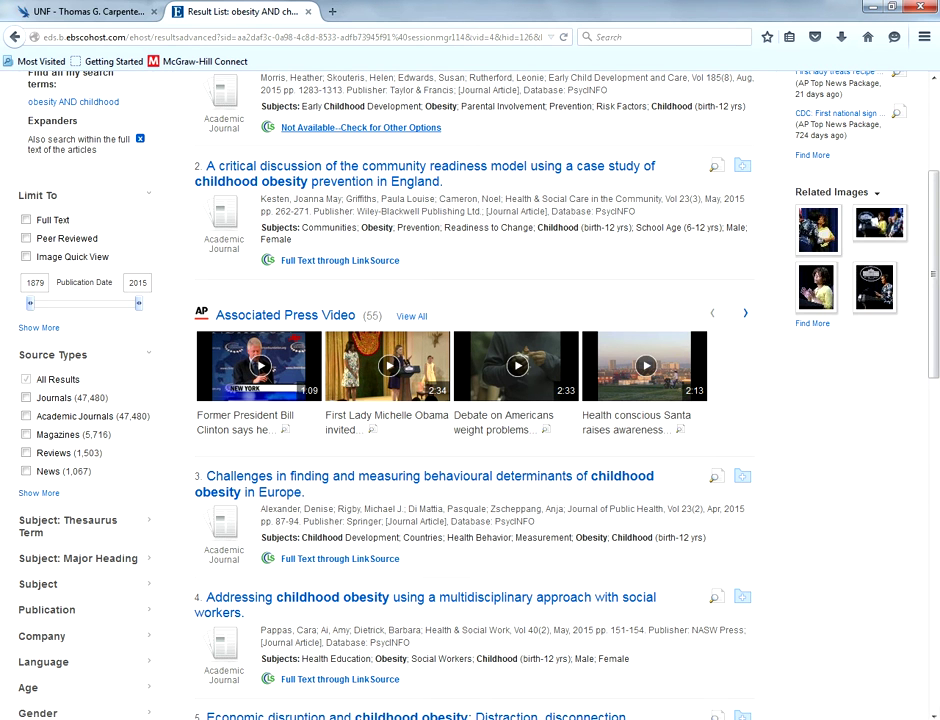
scroll(479, 256, "down", 5)
scroll(479, 256, "down", 5)
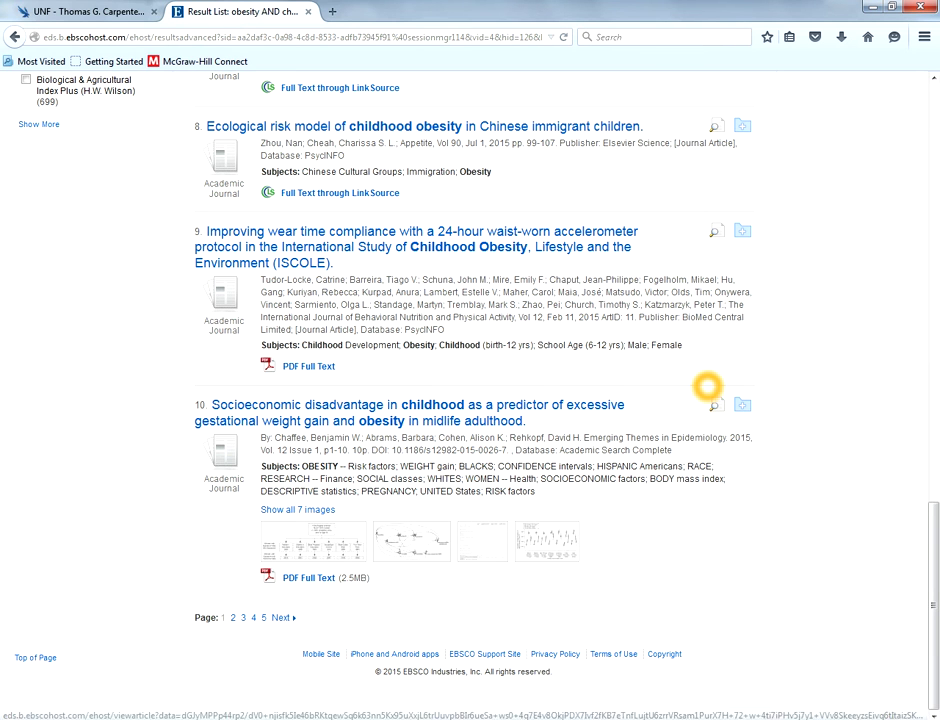
left_click(309, 579)
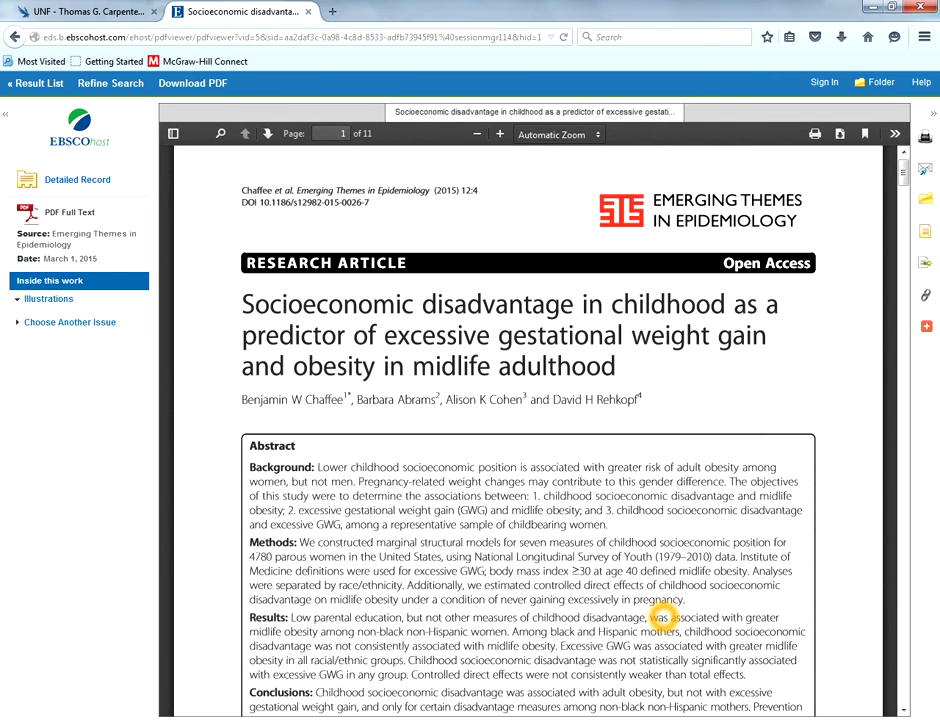
Step: Skim the abstract and background on the article's first page, and return to the result list
scroll(838, 387, "down", 5)
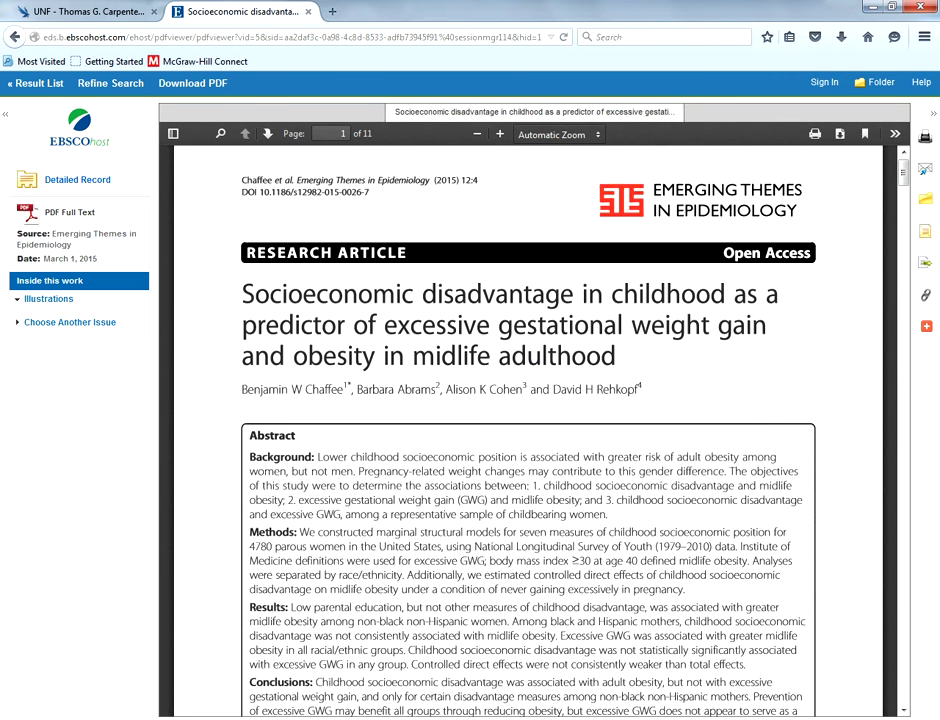
scroll(838, 387, "down", 5)
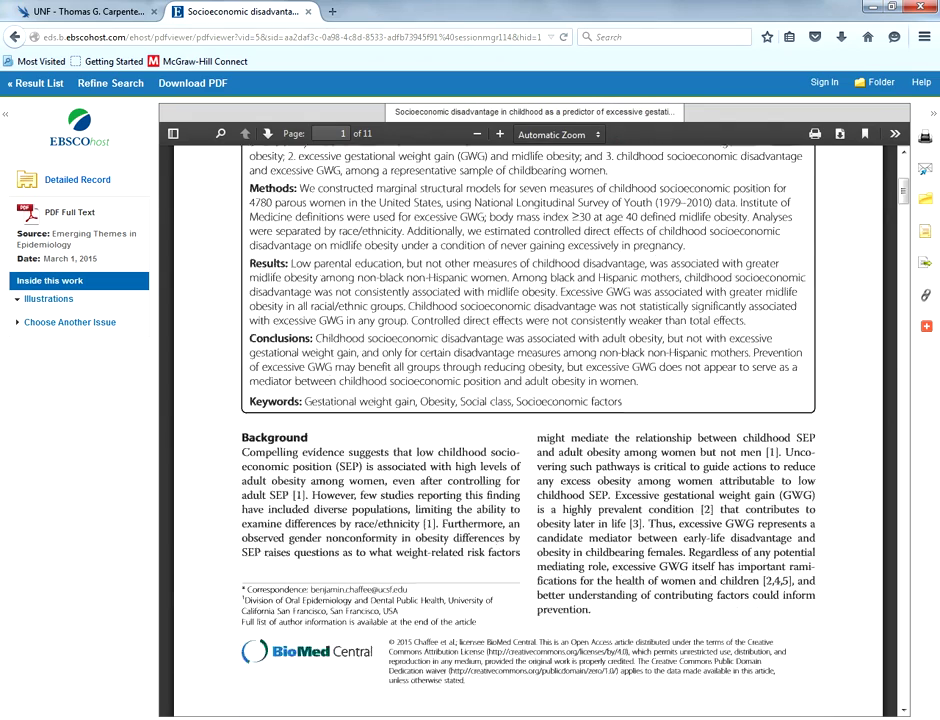
scroll(838, 388, "up", 6)
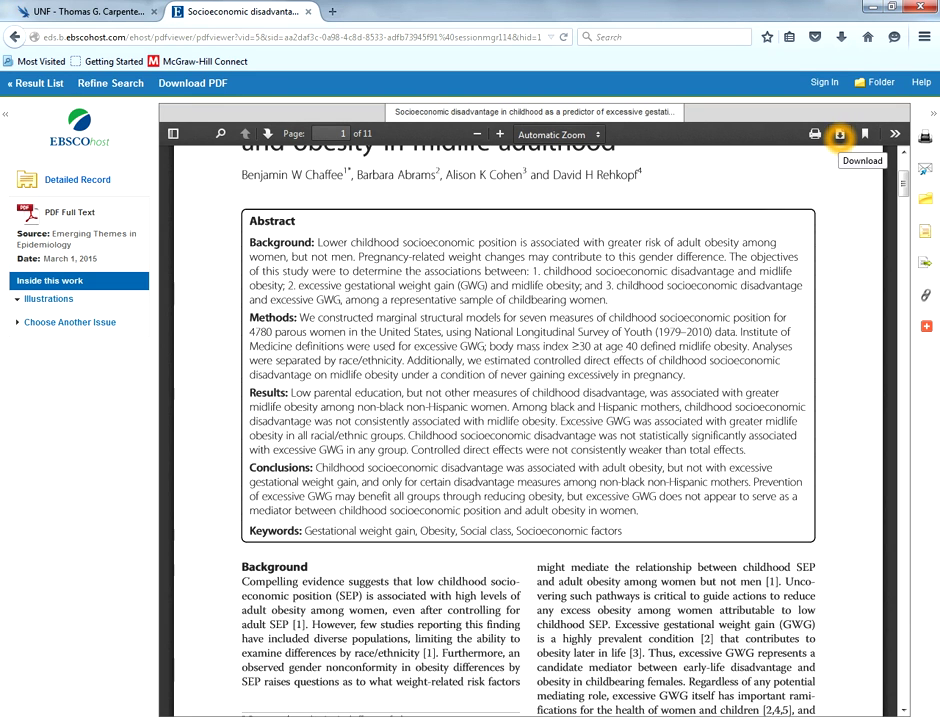
left_click(35, 83)
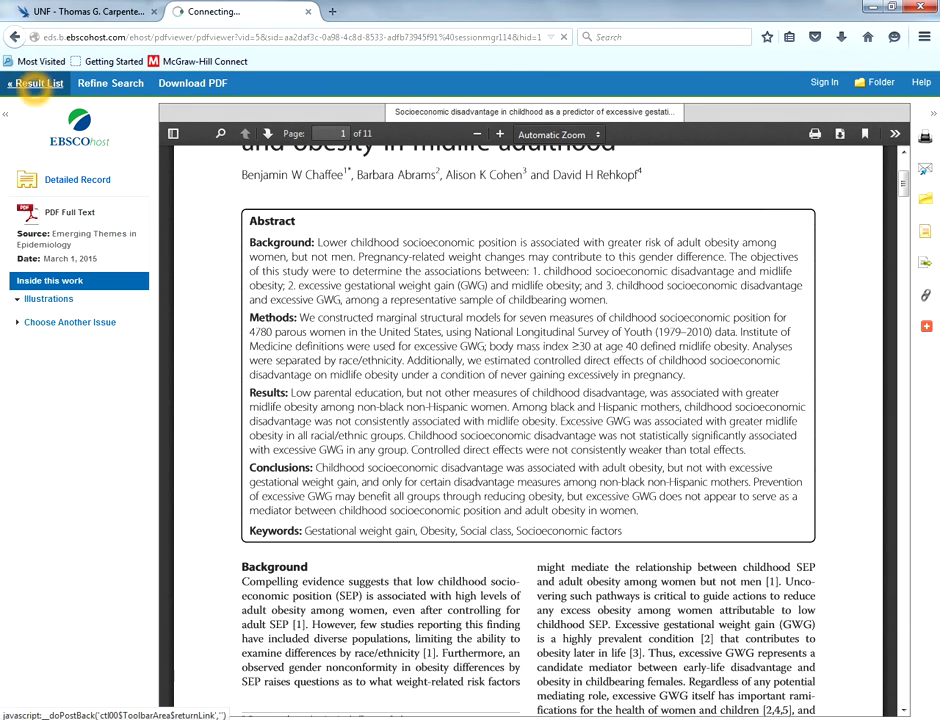
Step: Open the community readiness model article on childhood obesity prevention in England through LinkSource and display its PDF
scroll(526, 328, "up", 15)
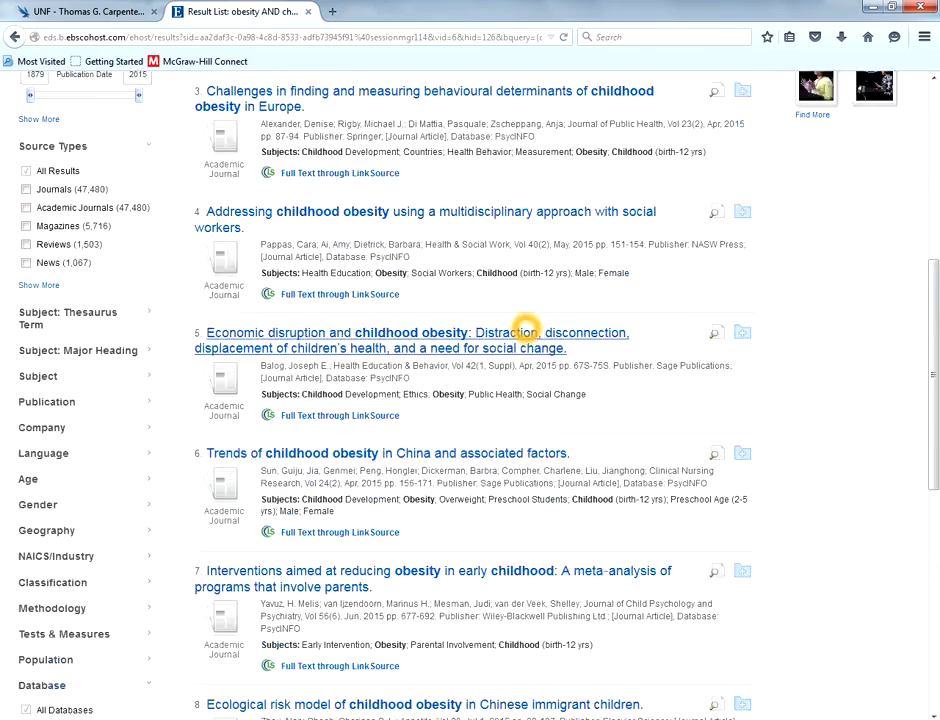
scroll(526, 328, "down", 3)
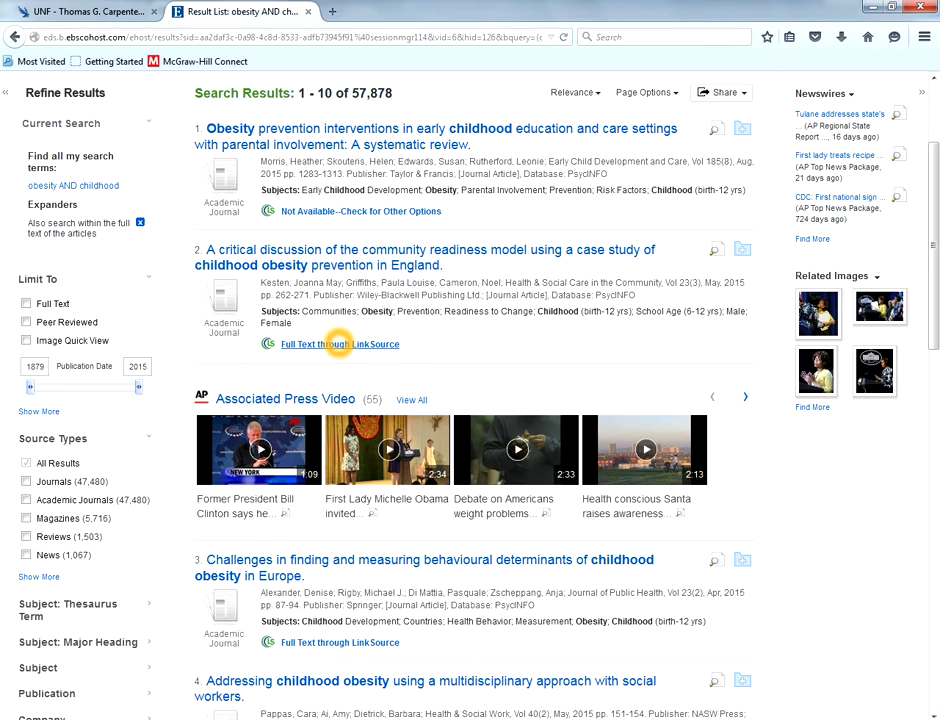
left_click(345, 344)
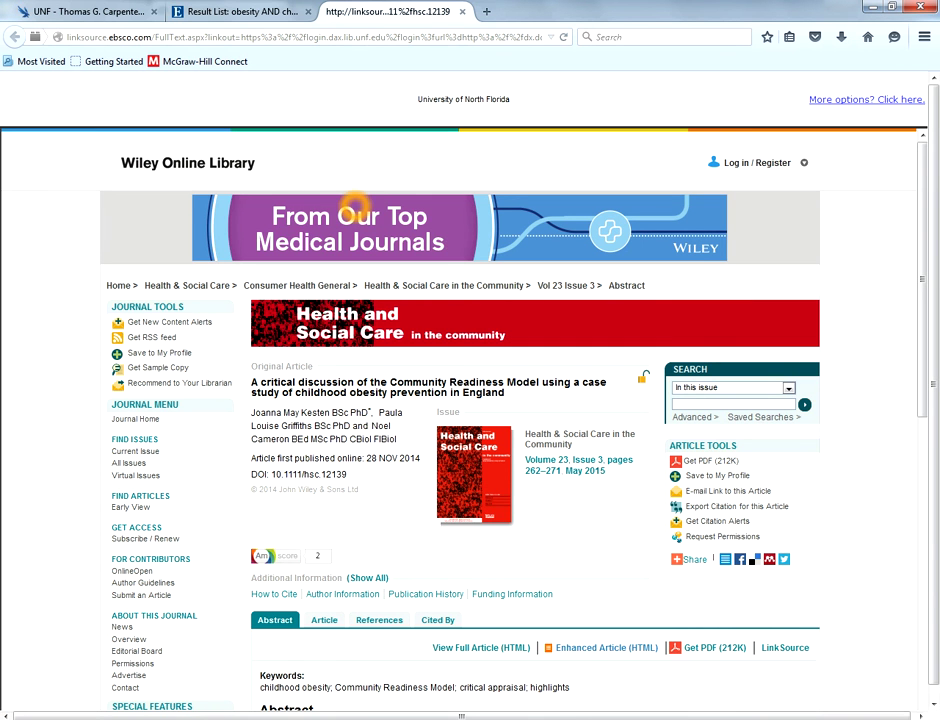
scroll(878, 411, "down", 5)
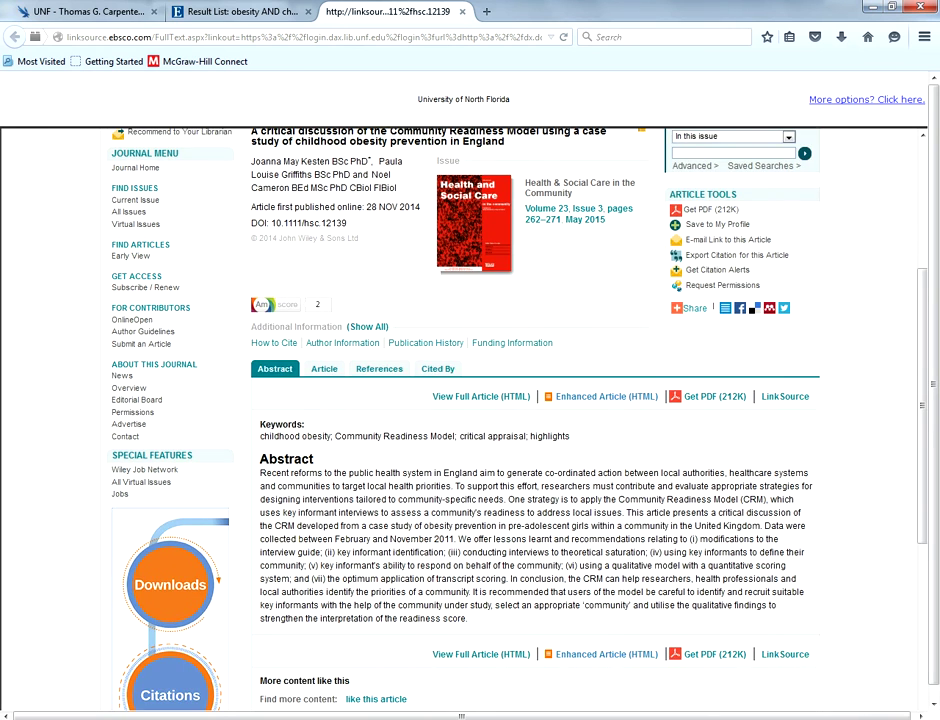
scroll(470, 420, "up", 3)
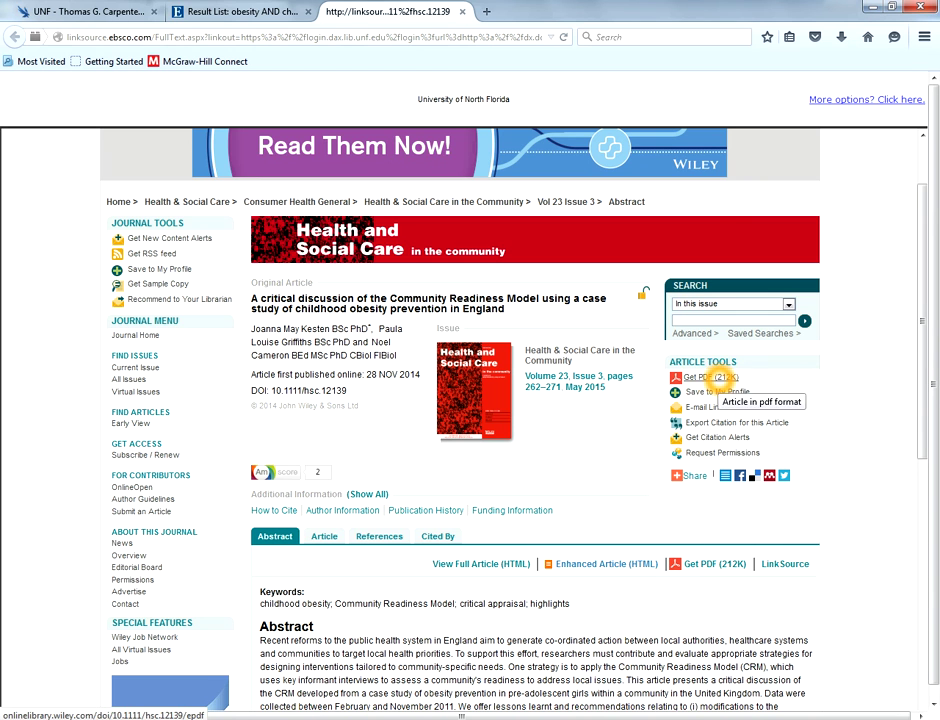
left_click(718, 378)
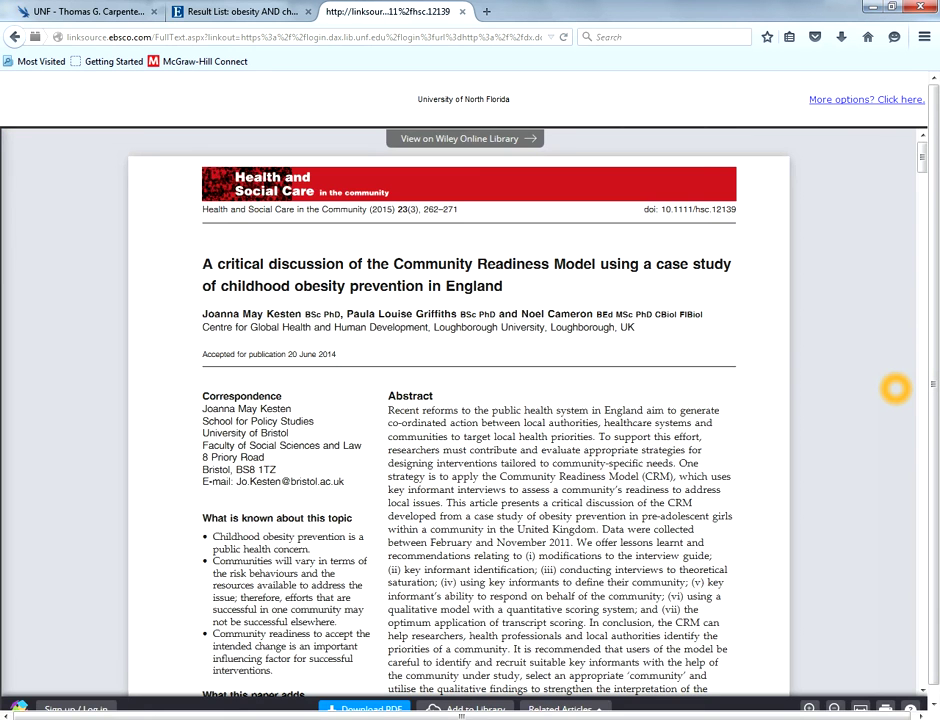
Step: Skim the opening pages of the community readiness article's PDF, and close it to return to the search results
scroll(895, 388, "down", 8)
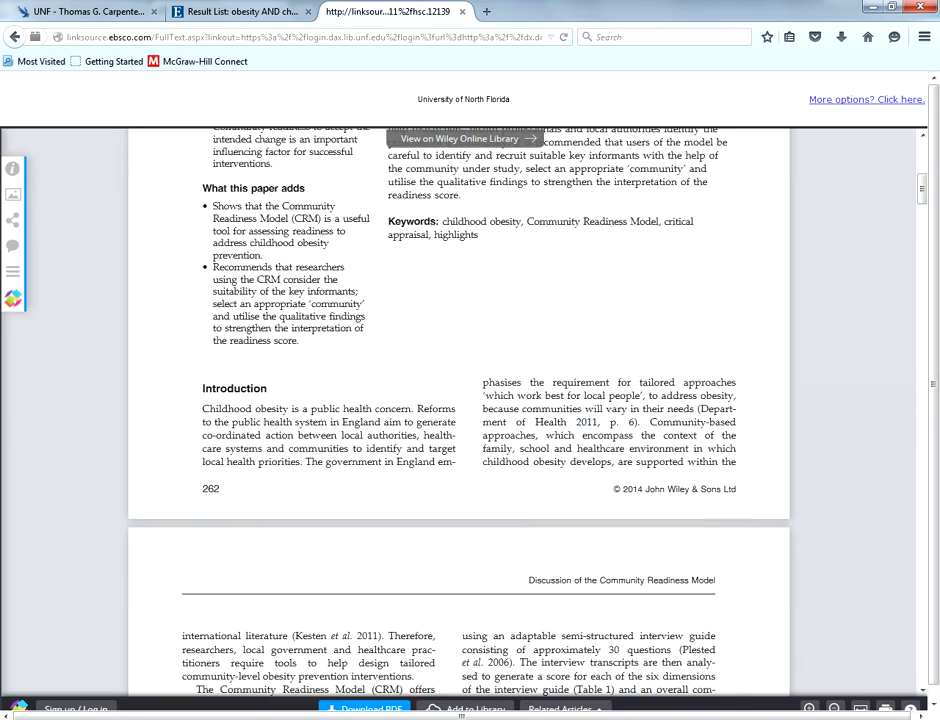
scroll(877, 461, "down", 5)
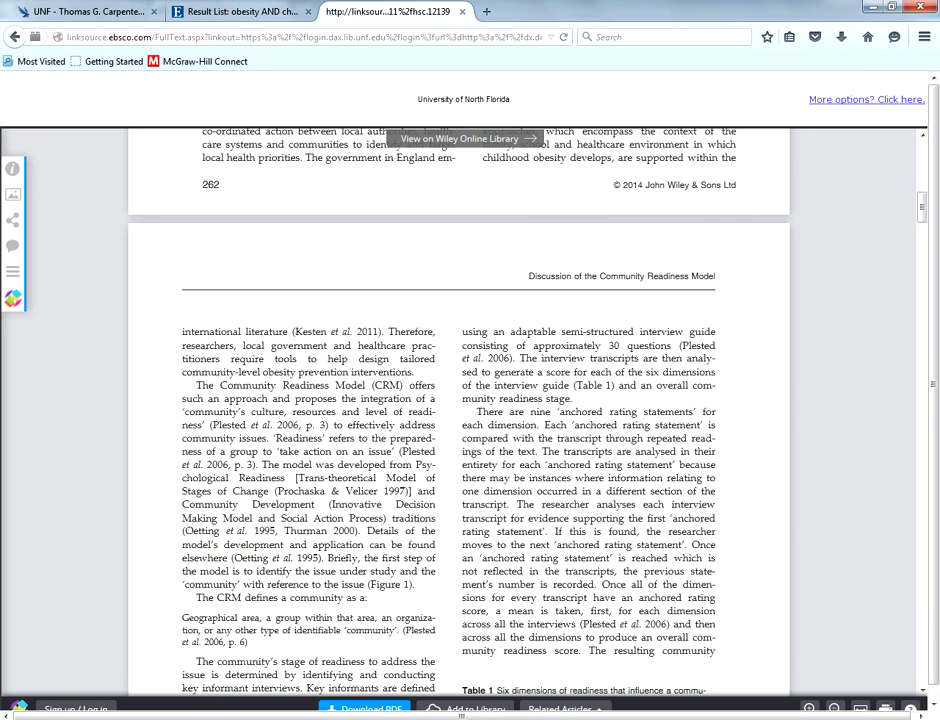
left_click(353, 708)
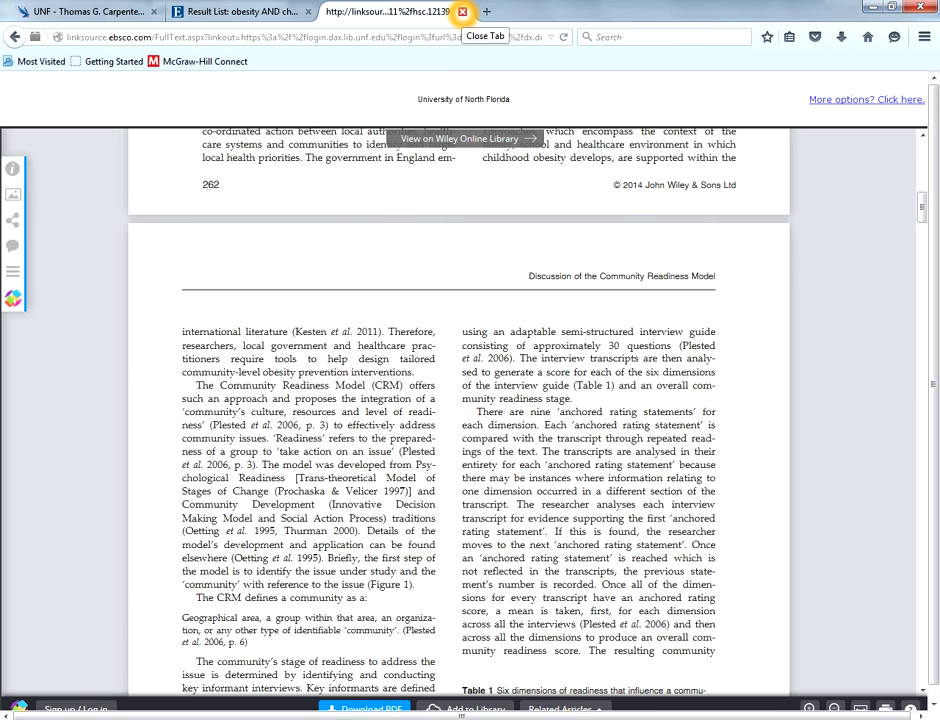
left_click(462, 12)
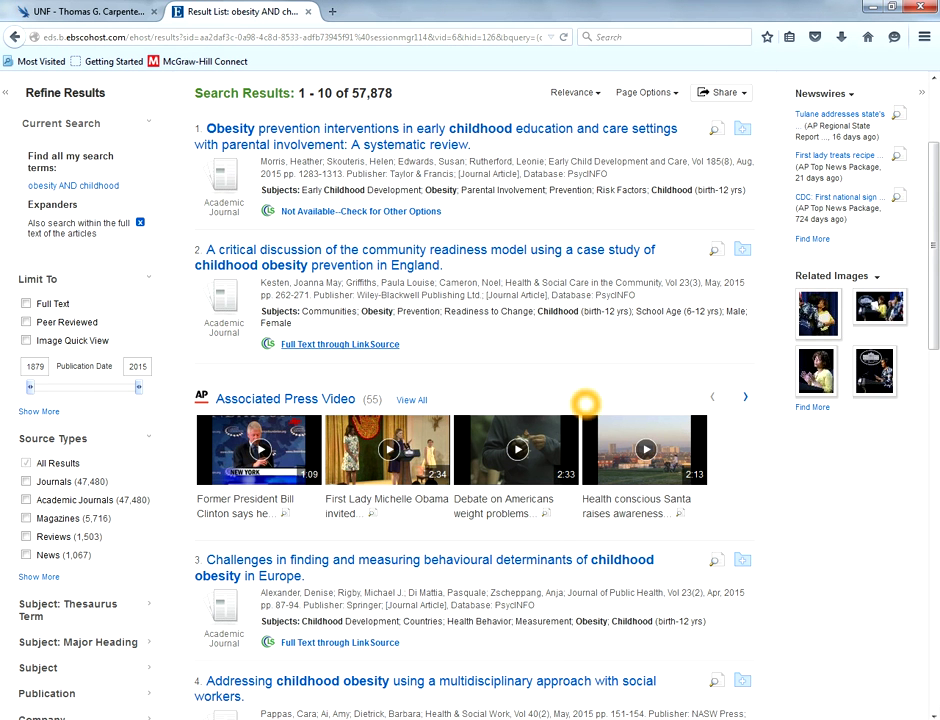
Step: Open the citation formats for the first article, on obesity prevention interventions in early childhood education, and select its whole APA reference
scroll(532, 385, "up", 3)
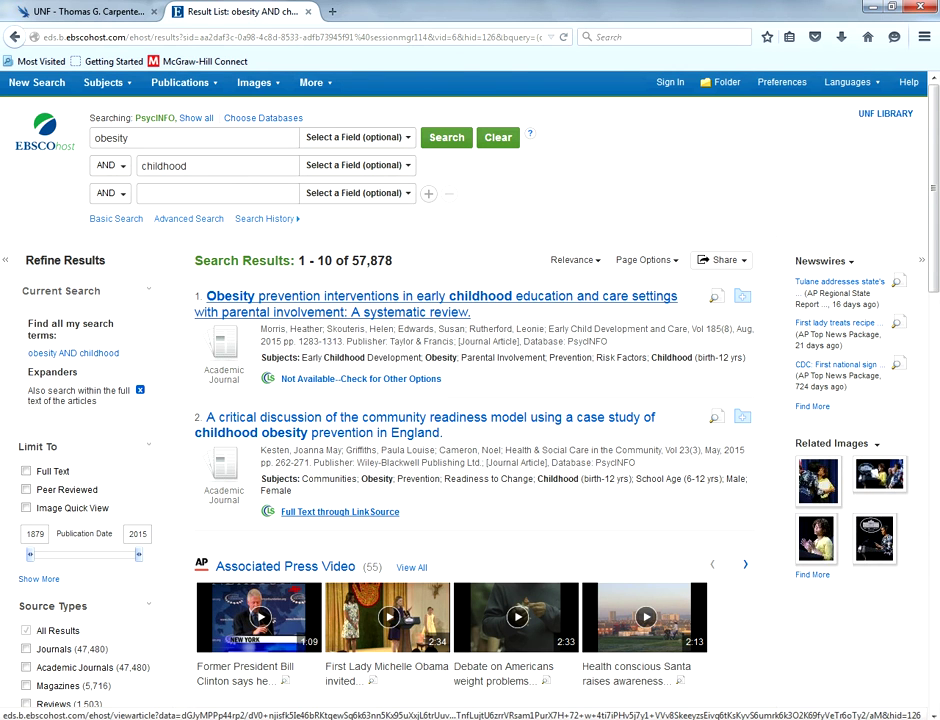
left_click(392, 296)
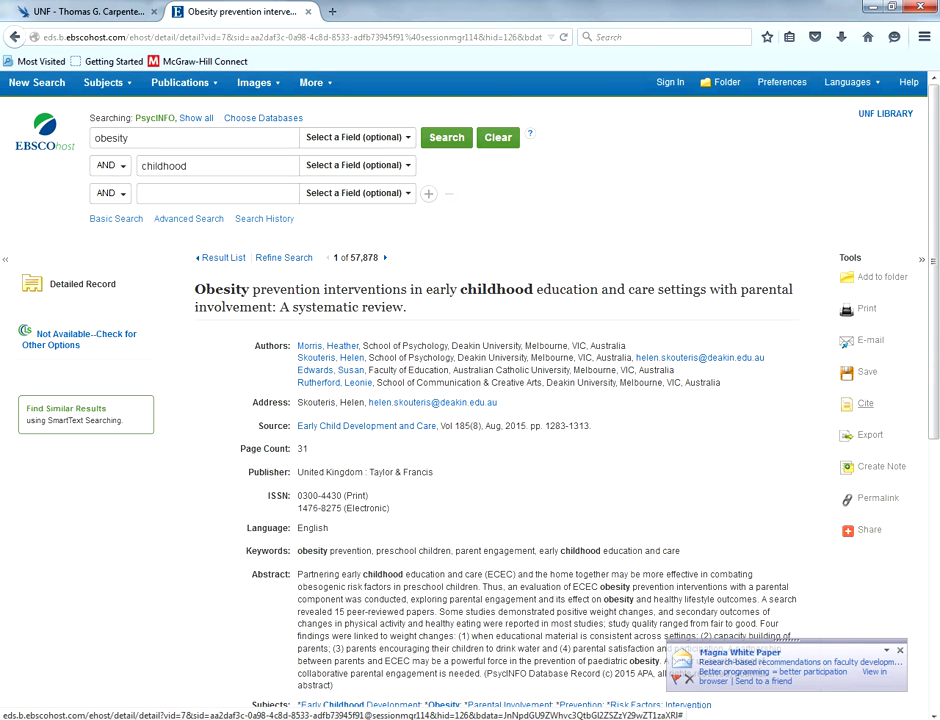
left_click(864, 403)
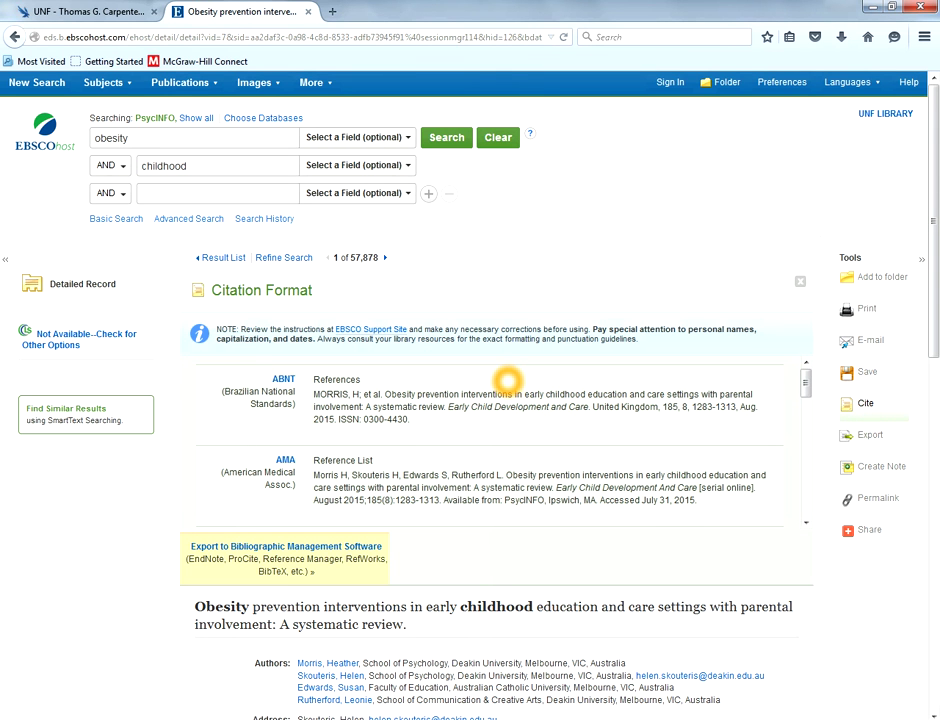
scroll(508, 381, "down", 3)
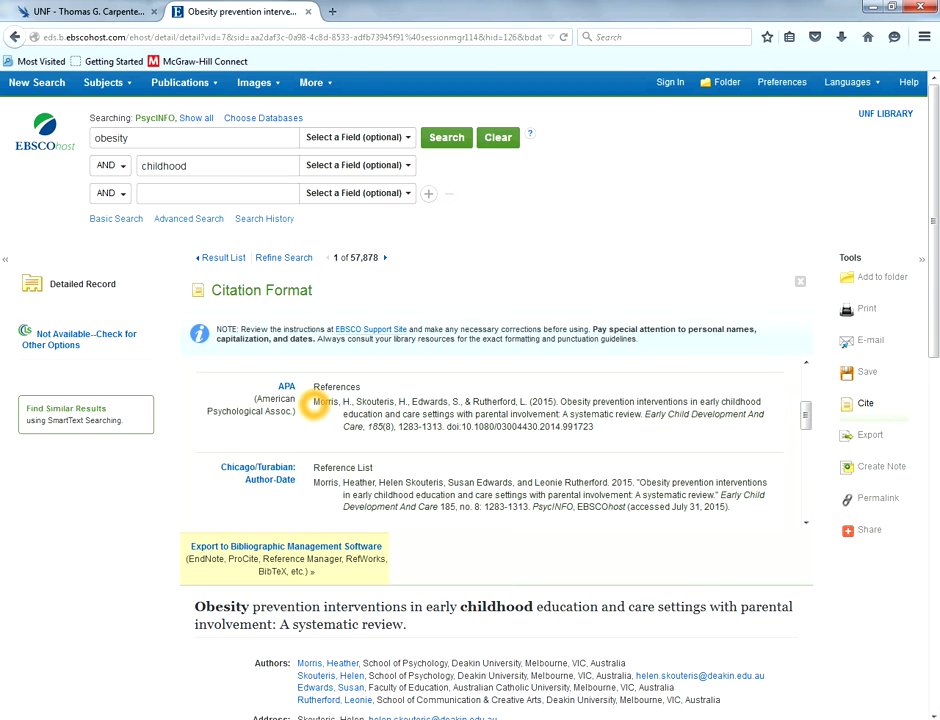
left_click_drag(313, 401, 596, 428)
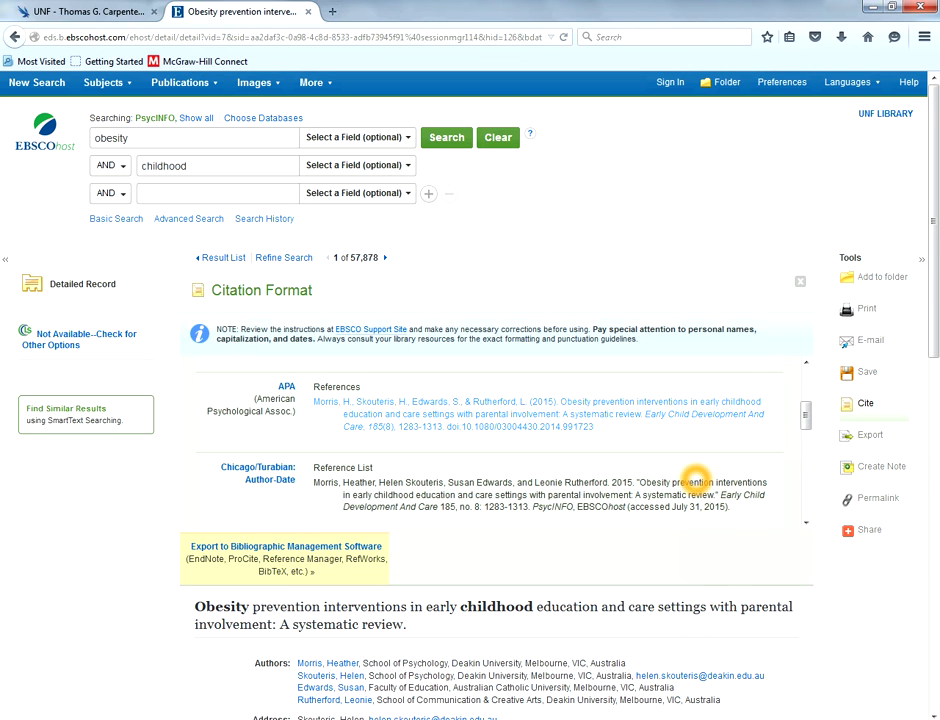